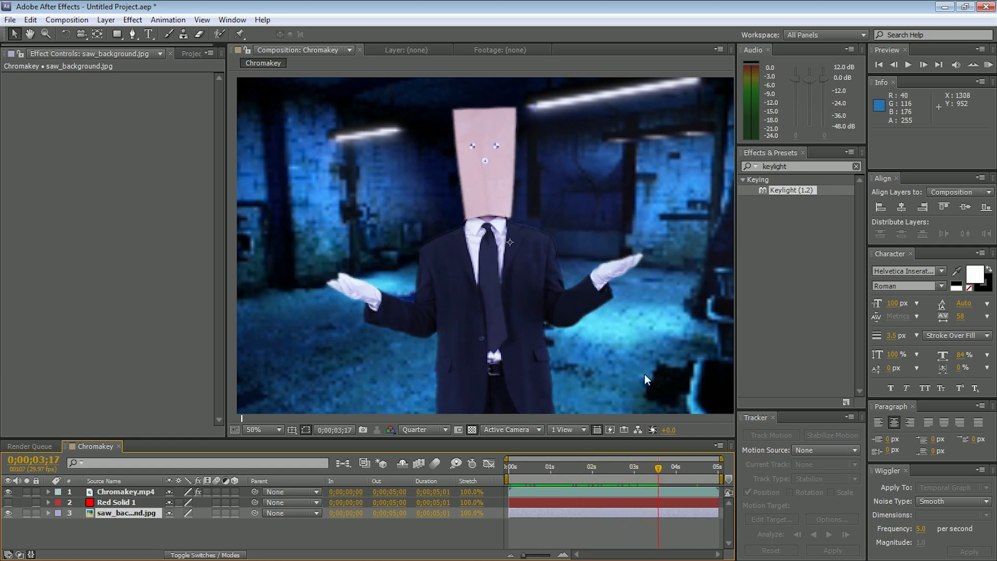
- Show the Red Solid 1 layer behind the keyed subject and start a new empty project
{"action": "left_click", "coordinate": [8, 502]}
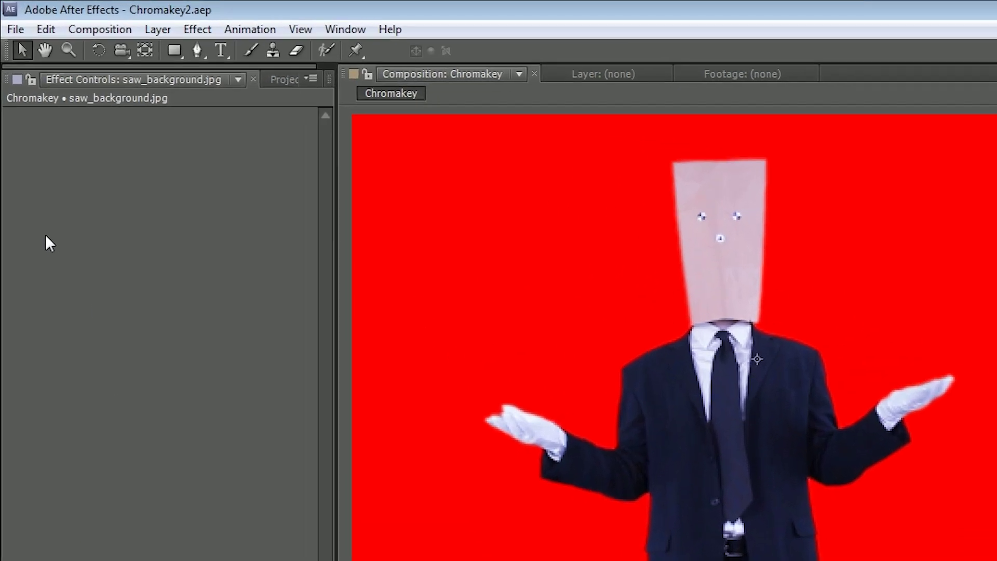
{"action": "left_click", "coordinate": [16, 29]}
{"action": "mouse_move", "coordinate": [51, 50]}
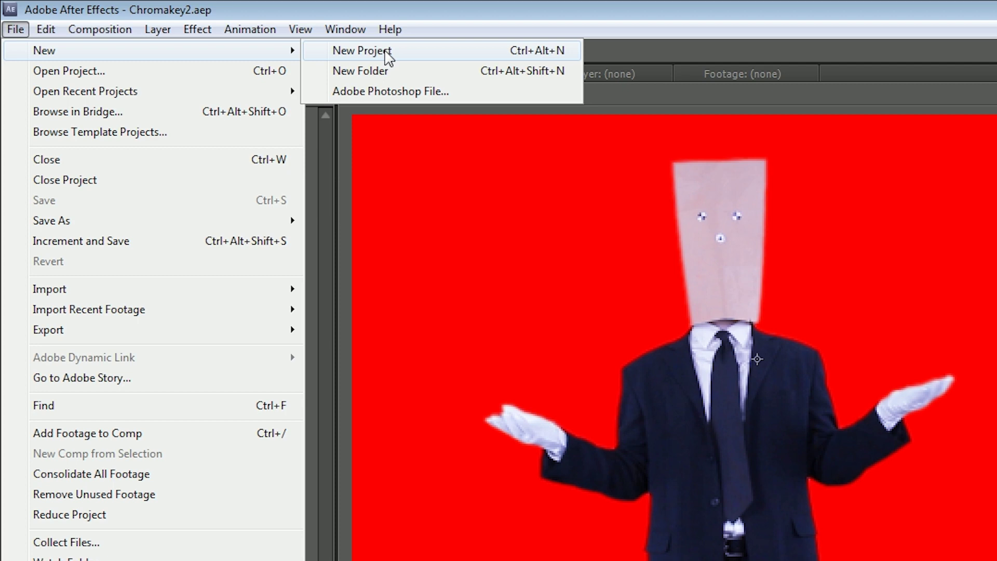
{"action": "left_click", "coordinate": [387, 52]}
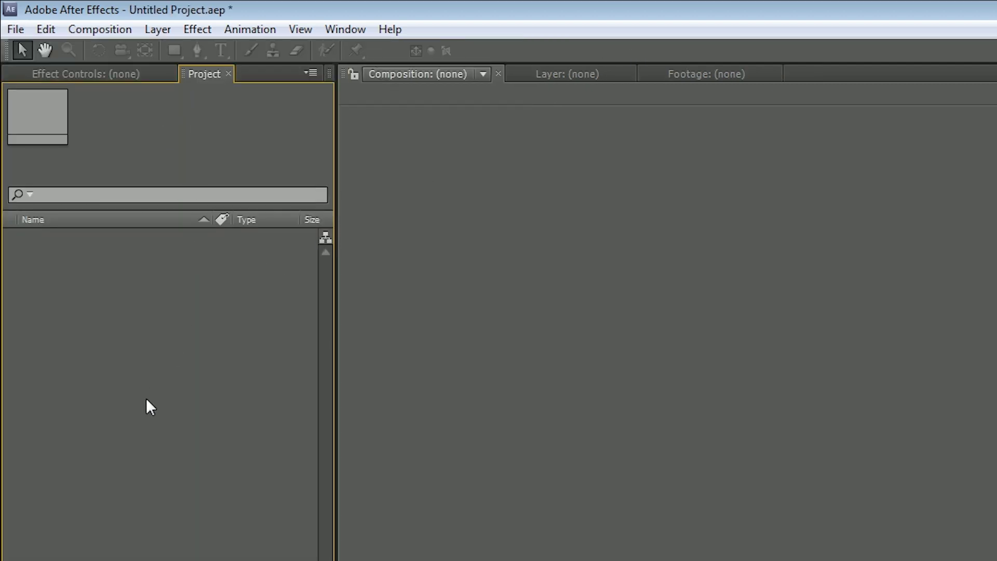
- Import the Chromakey.mp4 video file into the project as footage
{"action": "double_click", "coordinate": [185, 406]}
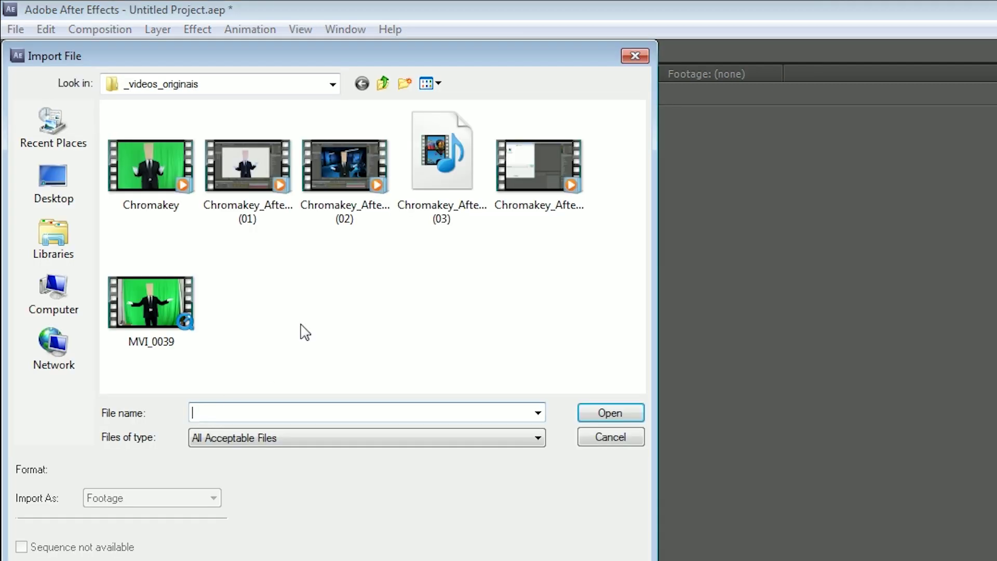
{"action": "double_click", "coordinate": [145, 175]}
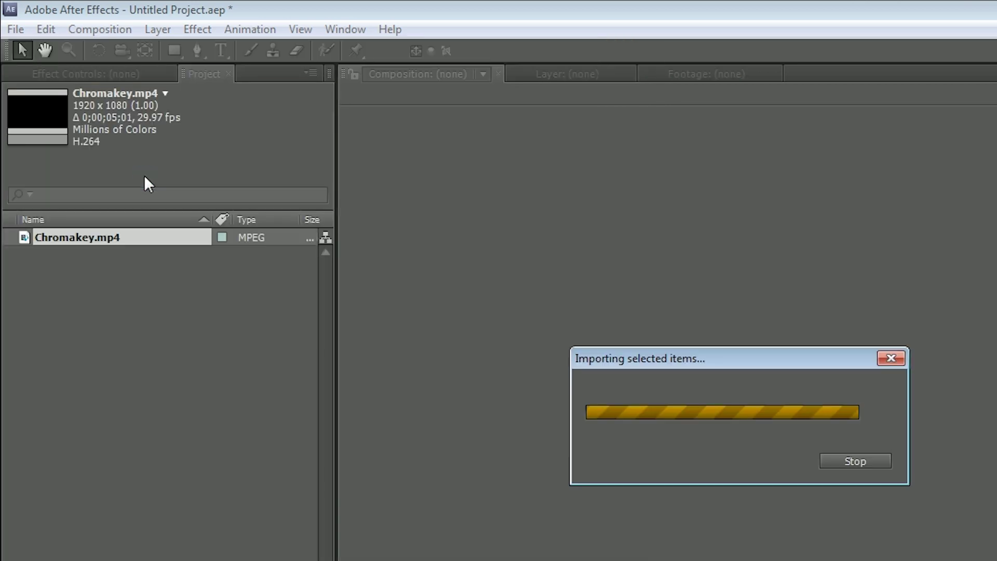
{"action": "left_click", "coordinate": [16, 31]}
{"action": "mouse_move", "coordinate": [297, 285]}
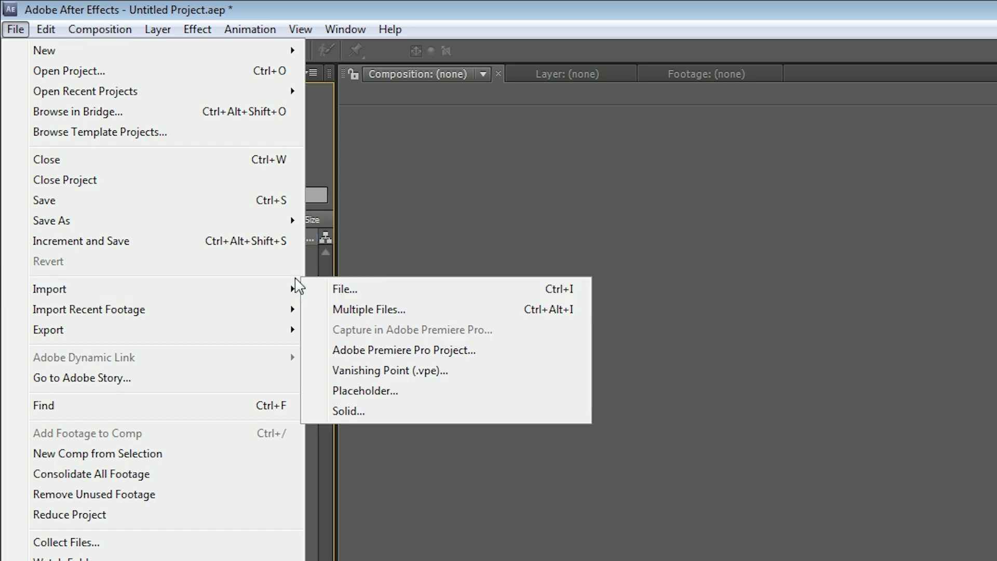
{"action": "left_click", "coordinate": [345, 290]}
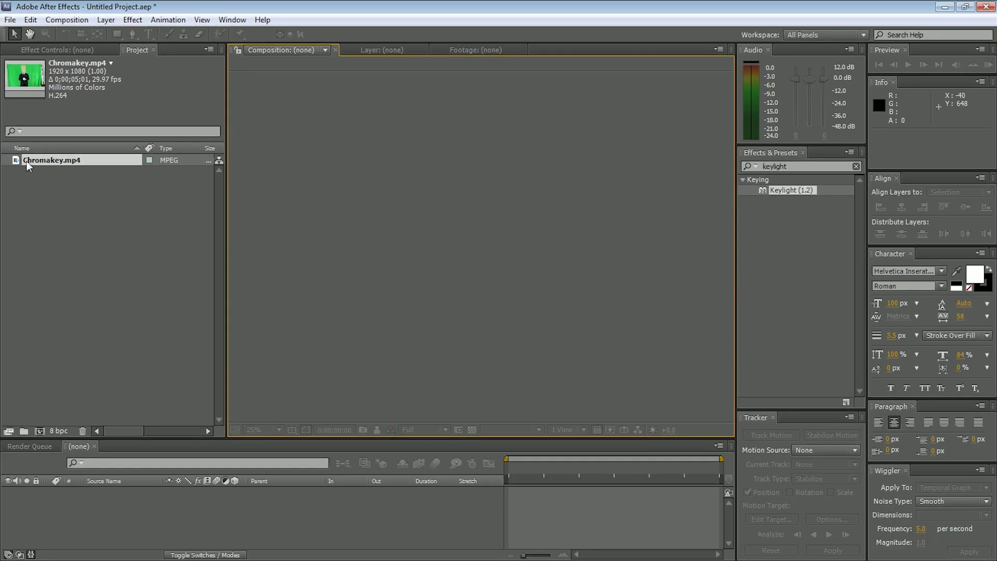
- Create a new composition from the Chromakey.mp4 footage
{"action": "left_click_drag", "start_coordinate": [16, 164], "coordinate": [43, 276]}
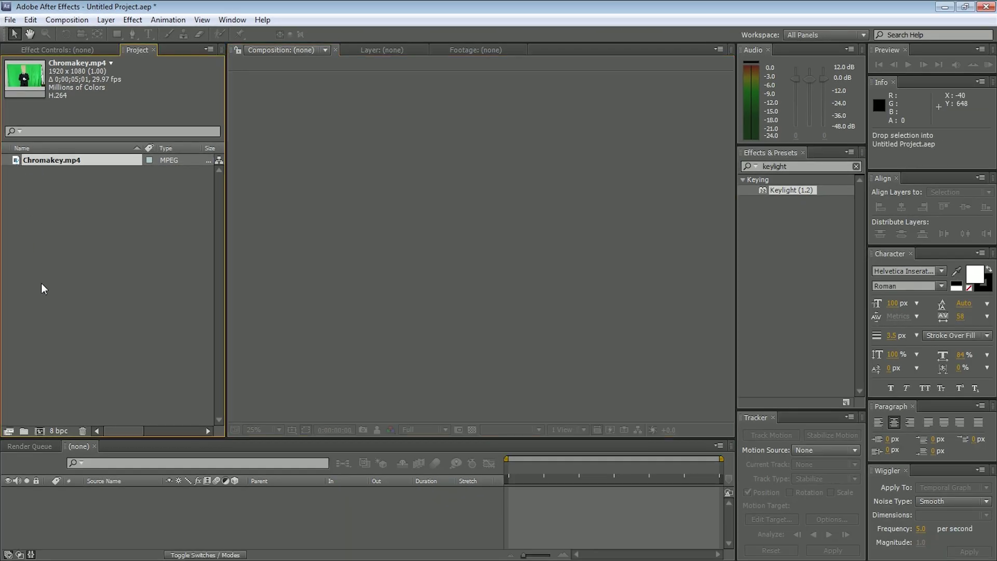
{"action": "left_click_drag", "start_coordinate": [39, 400], "coordinate": [36, 428]}
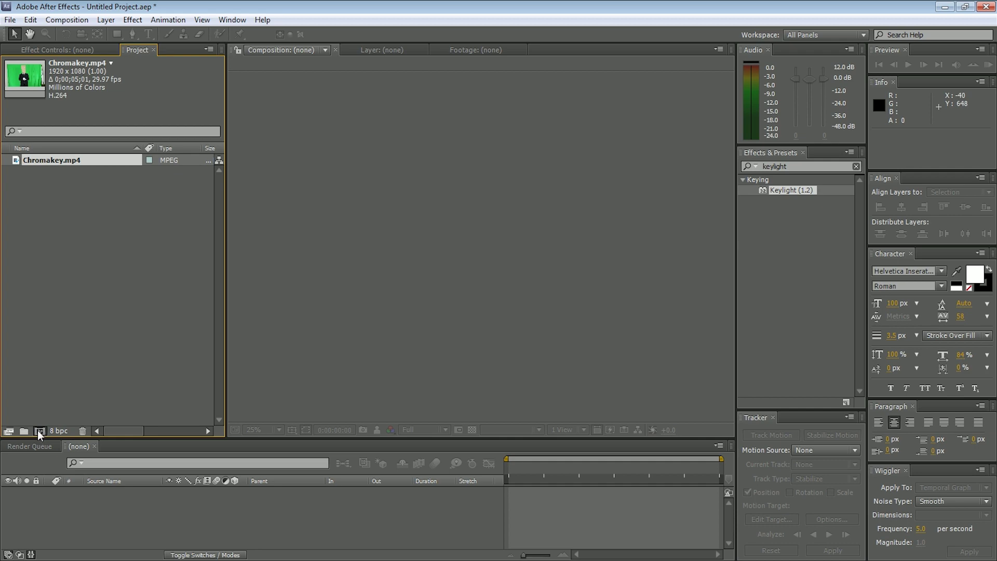
{"action": "left_click_drag", "start_coordinate": [37, 430], "coordinate": [37, 430]}
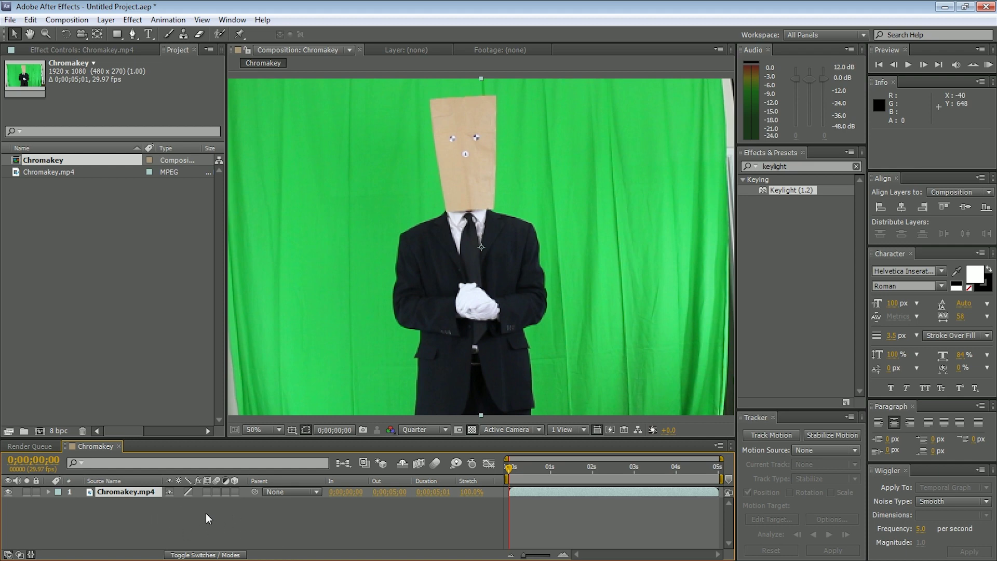
- Fit the whole frame in view at 25% and move the current time to 0;00;04;17
{"action": "left_click", "coordinate": [527, 310]}
{"action": "key", "text": "comma"}
{"action": "key", "text": "comma"}
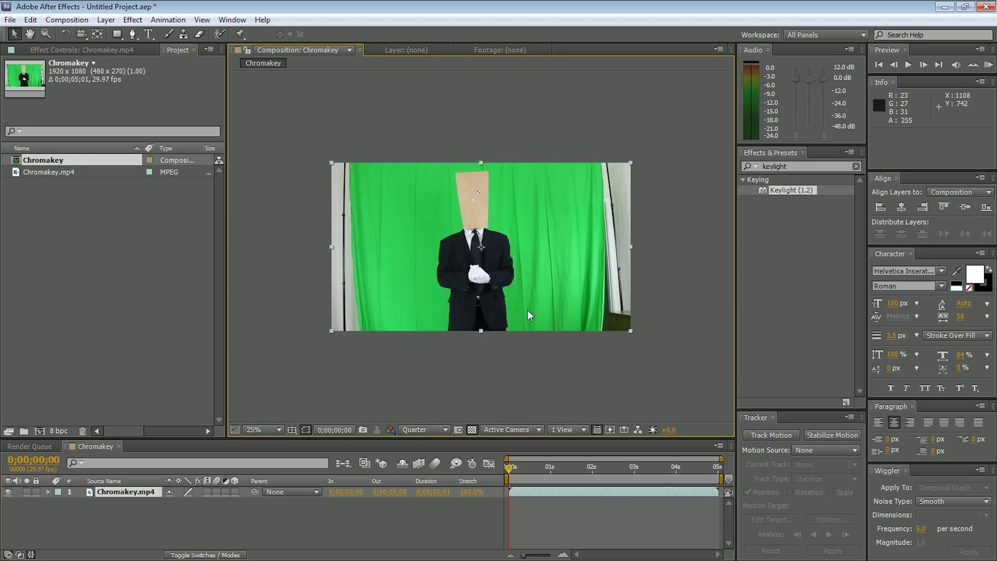
{"action": "left_click_drag", "start_coordinate": [510, 467], "coordinate": [700, 470]}
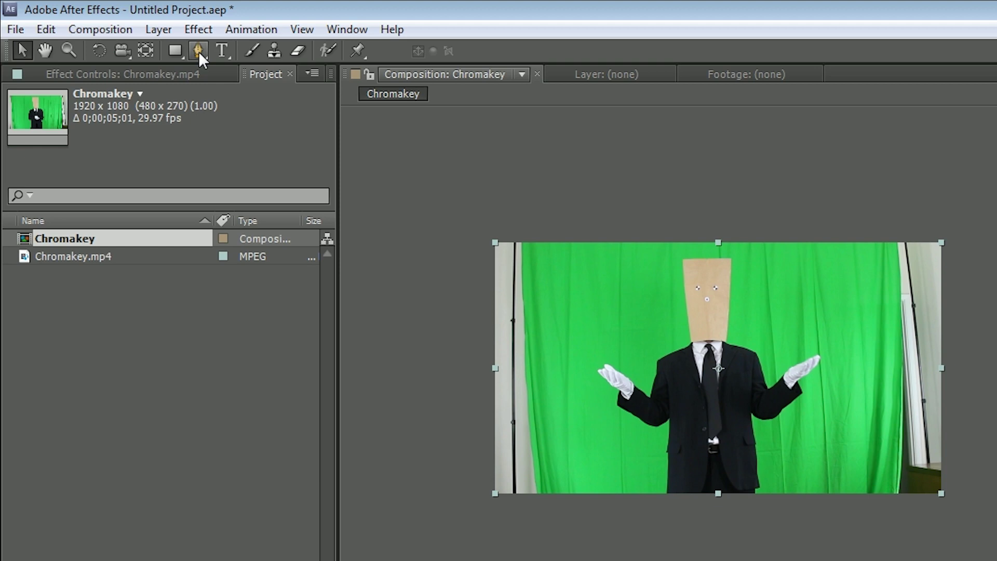
- Draw a closed 13-point Pen tool mask on the Chromakey.mp4 layer along the green cloth's edges, excluding the areas beside it
{"action": "left_click", "coordinate": [199, 52]}
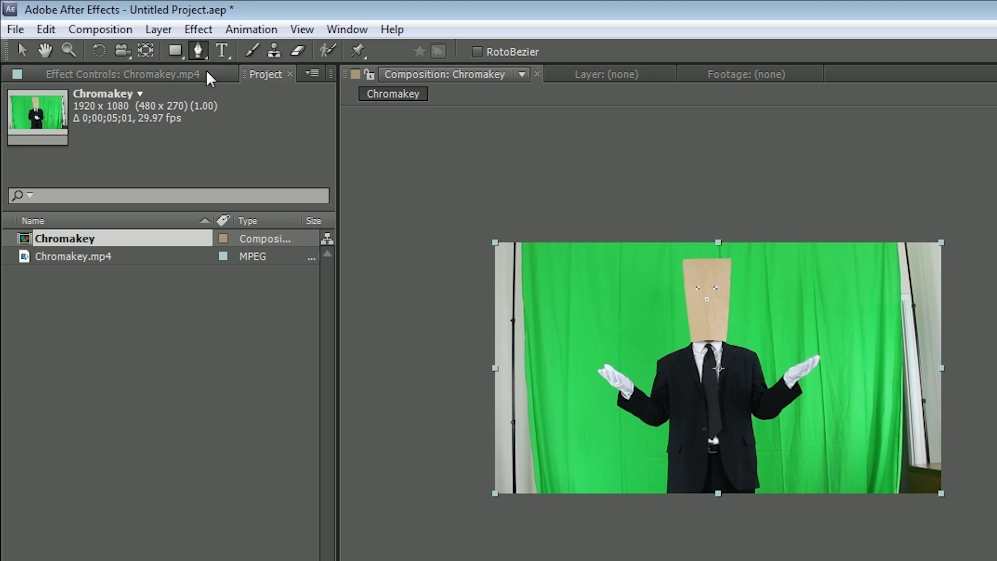
{"action": "left_click", "coordinate": [527, 233]}
{"action": "left_click", "coordinate": [531, 293]}
{"action": "left_click", "coordinate": [531, 360]}
{"action": "left_click", "coordinate": [539, 427]}
{"action": "left_click", "coordinate": [546, 478]}
{"action": "left_click", "coordinate": [548, 505]}
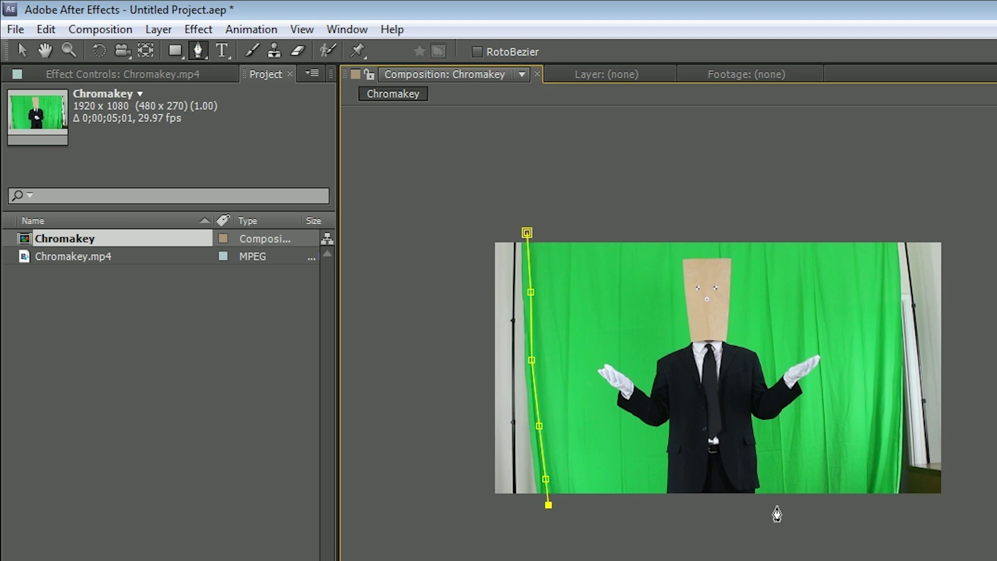
{"action": "left_click", "coordinate": [885, 504]}
{"action": "left_click", "coordinate": [890, 442]}
{"action": "left_click", "coordinate": [889, 371]}
{"action": "left_click", "coordinate": [889, 306]}
{"action": "left_click", "coordinate": [884, 258]}
{"action": "left_click", "coordinate": [881, 231]}
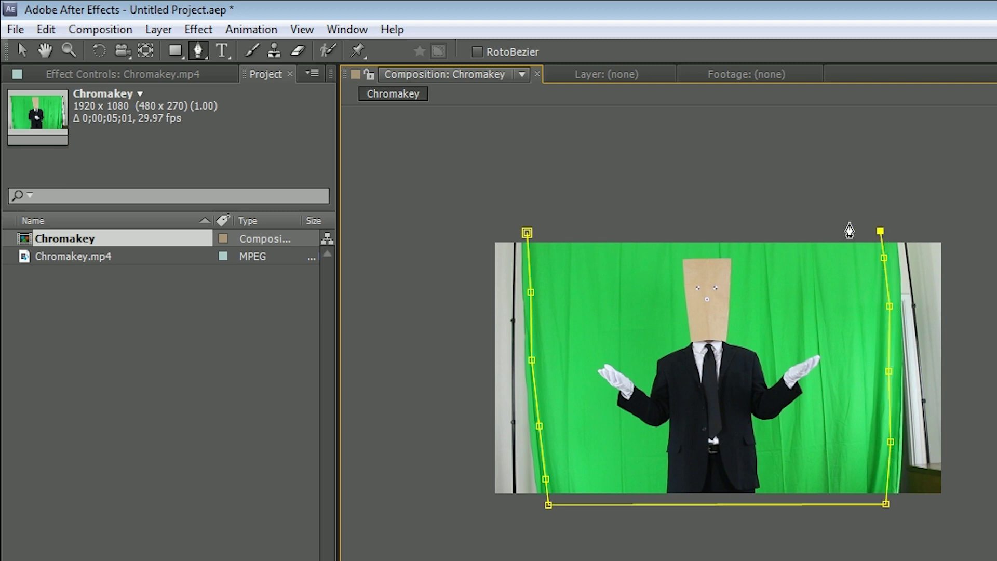
{"action": "left_click", "coordinate": [643, 223]}
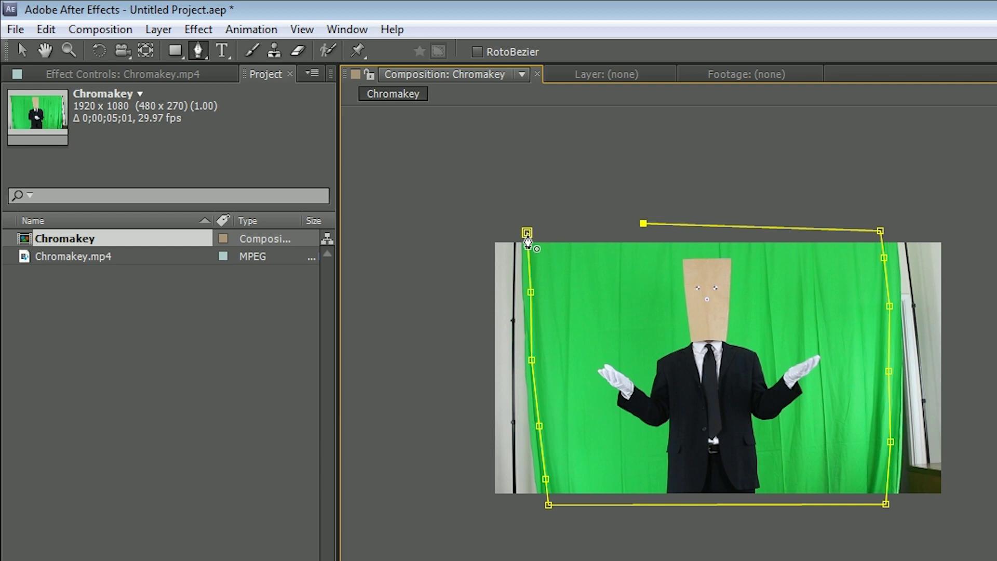
{"action": "left_click", "coordinate": [527, 233]}
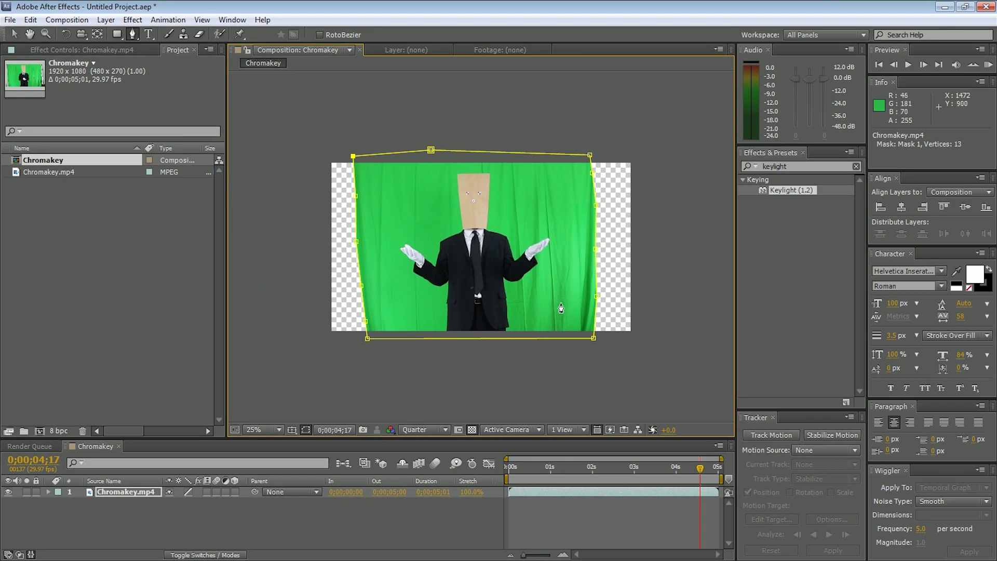
- Search the effects for "keylight" and apply Keylight (1.2) to the Chromakey.mp4 layer
{"action": "left_click", "coordinate": [138, 492]}
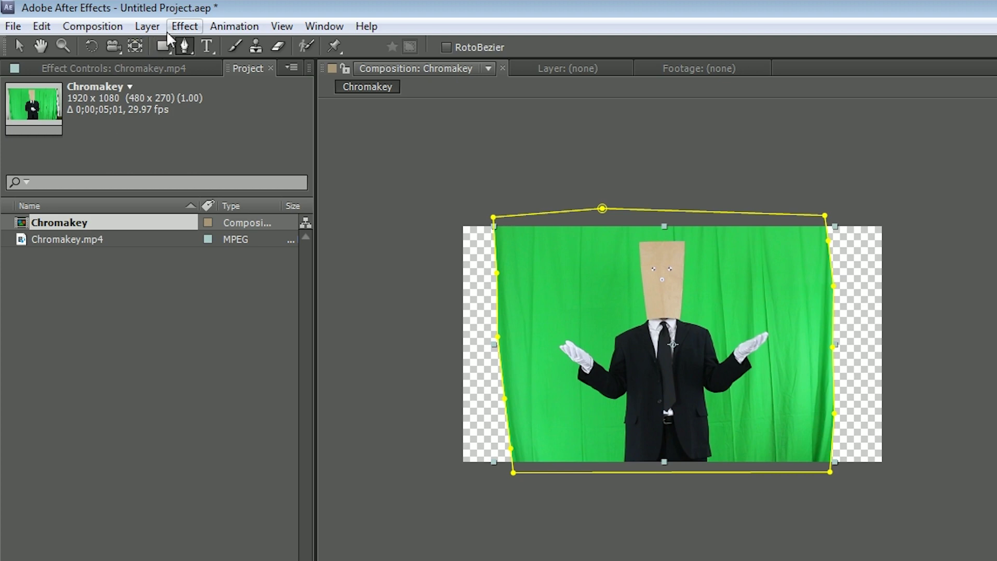
{"action": "left_click", "coordinate": [185, 27]}
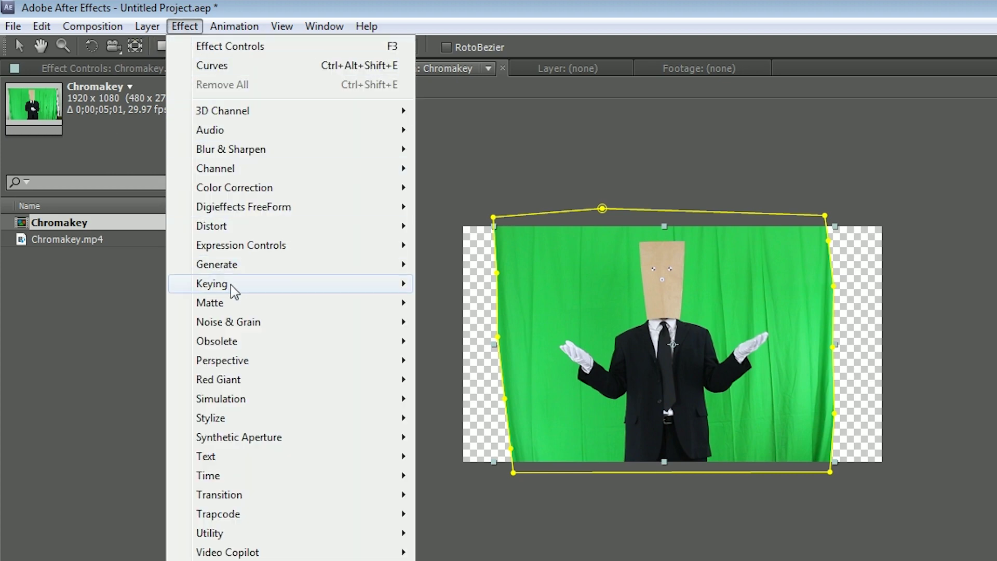
{"action": "mouse_move", "coordinate": [235, 292]}
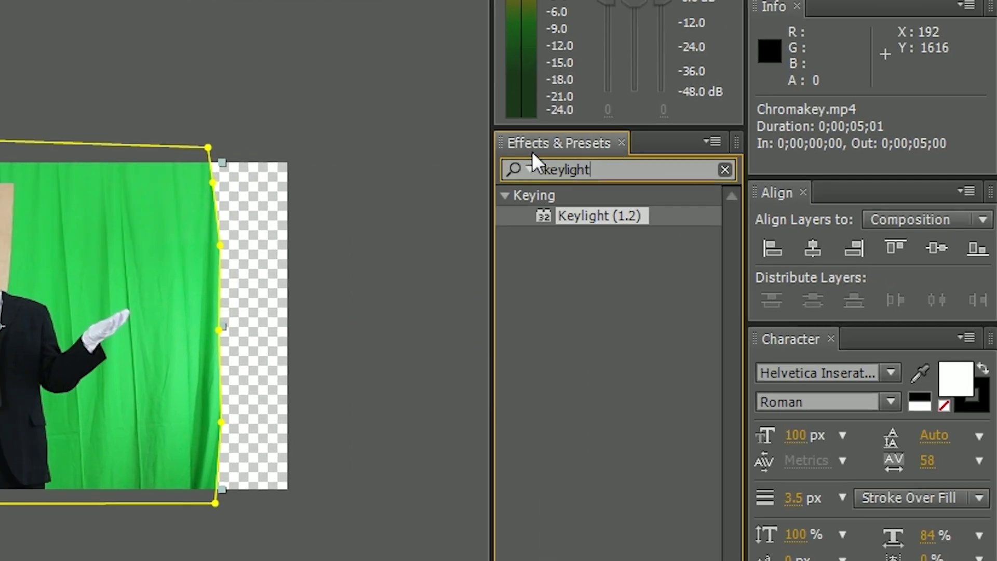
{"action": "left_click", "coordinate": [725, 169]}
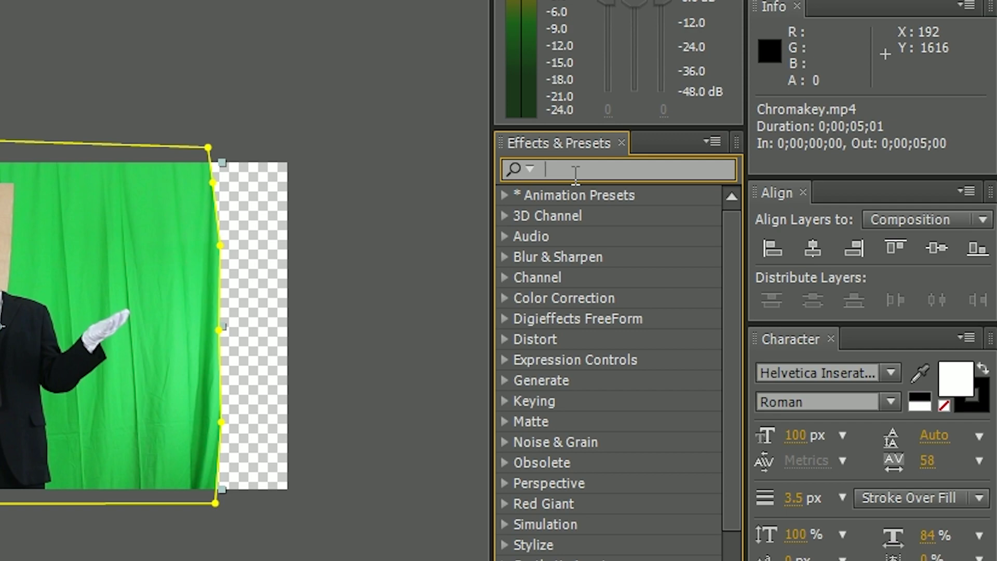
{"action": "type", "text": "keylight"}
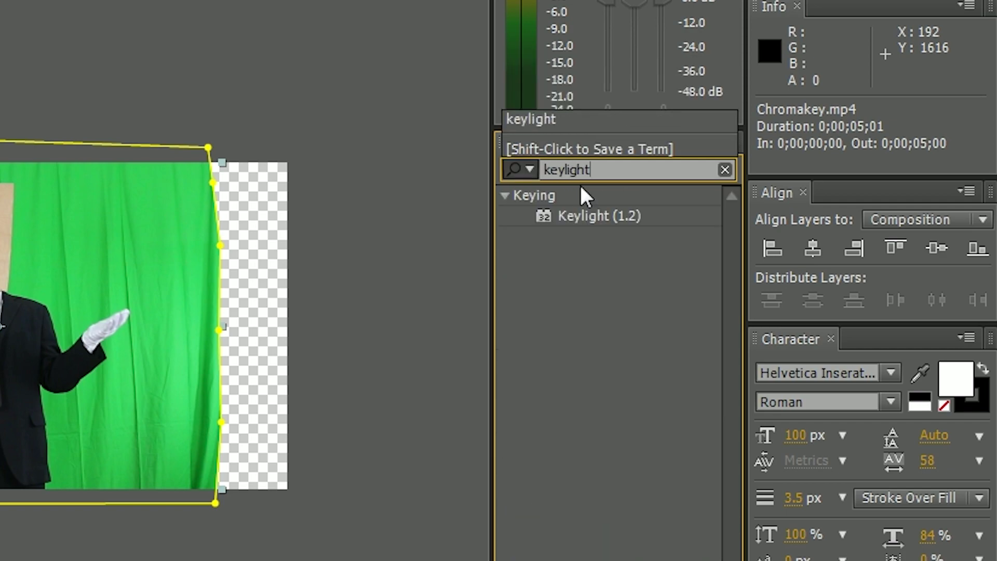
{"action": "left_click_drag", "start_coordinate": [587, 221], "coordinate": [146, 493]}
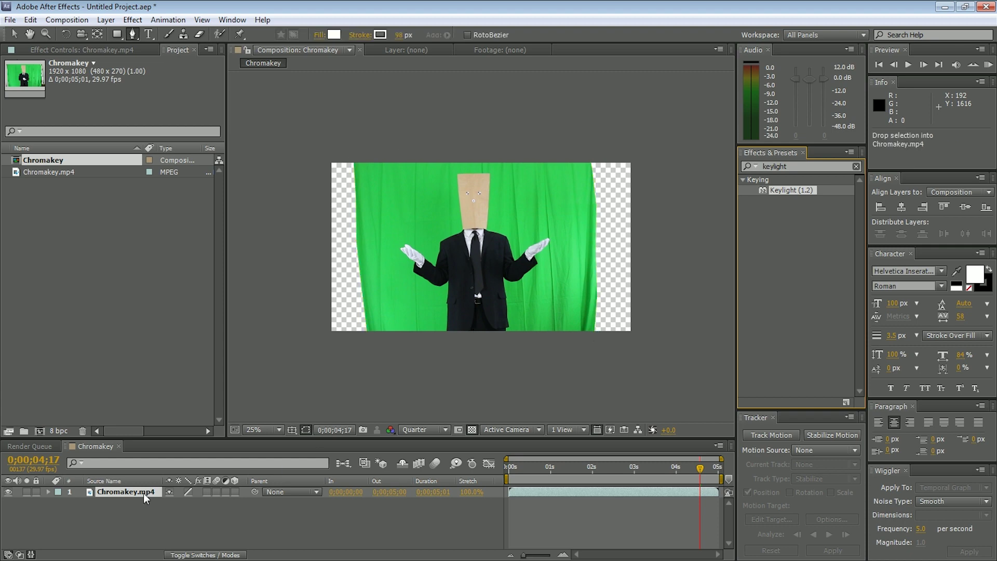
{"action": "left_click_drag", "start_coordinate": [143, 494], "coordinate": [143, 493]}
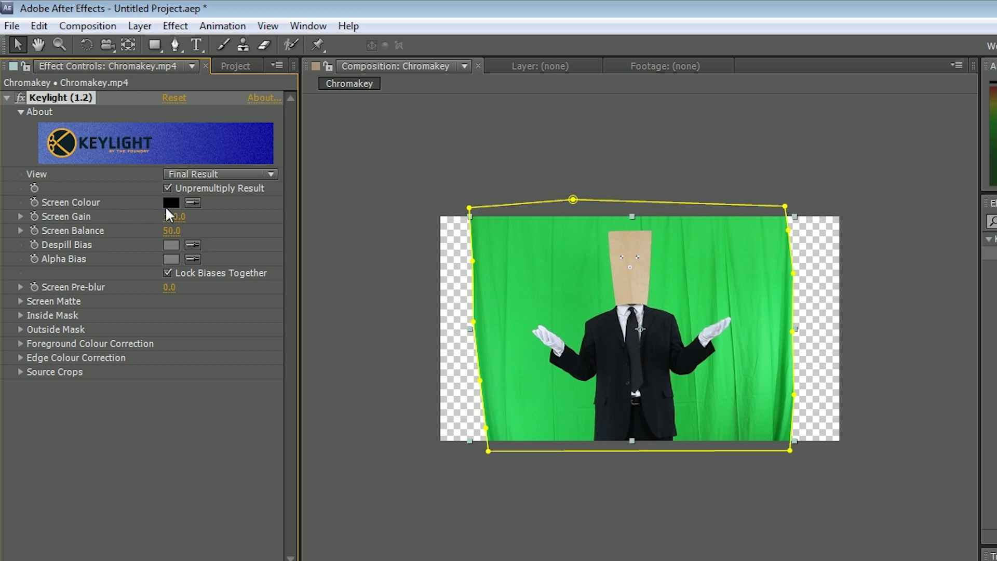
- Sample Keylight's Screen Colour from the green cloth beside the subject's paper-bag head
{"action": "left_click", "coordinate": [194, 202]}
{"action": "left_click", "coordinate": [588, 283]}
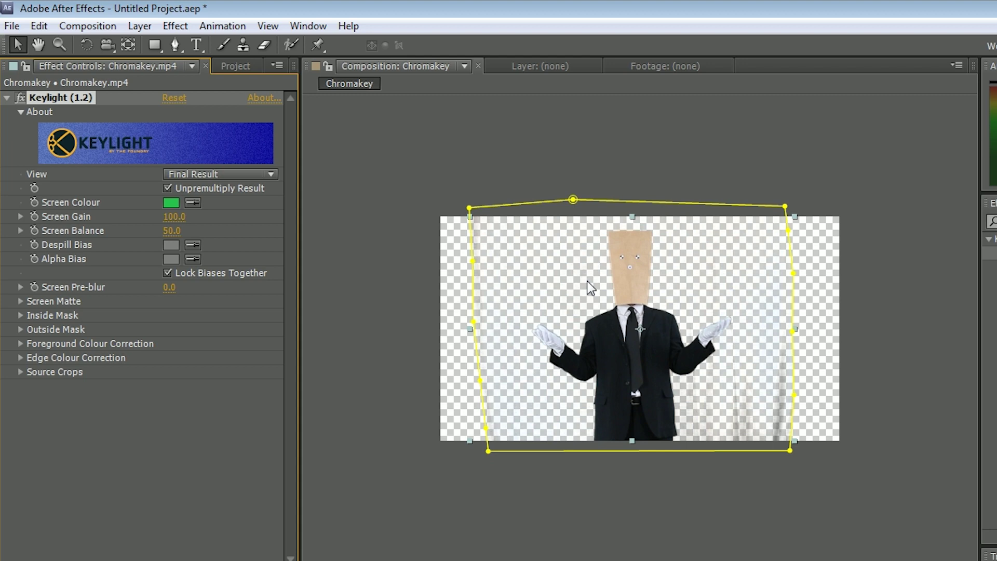
{"action": "left_click", "coordinate": [587, 280]}
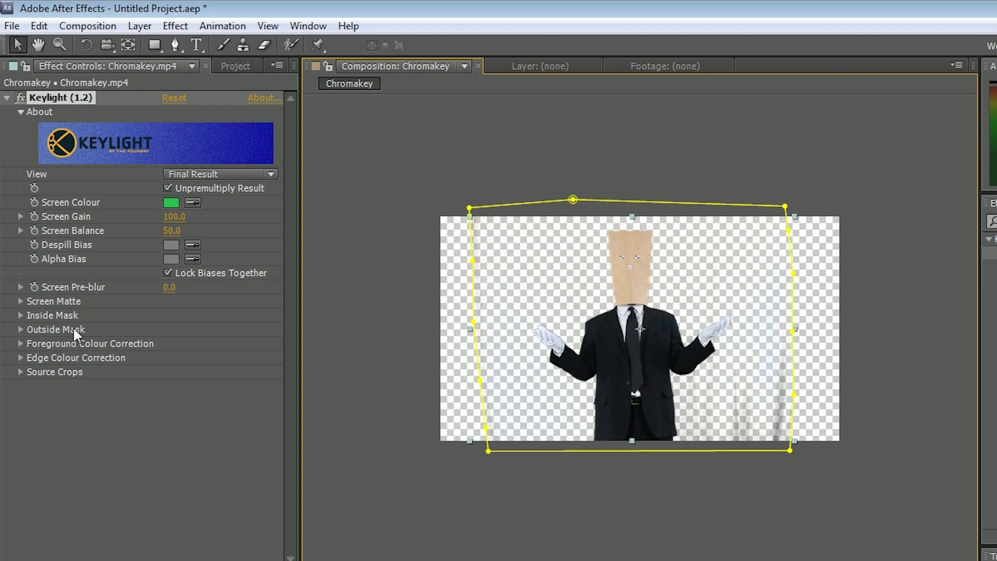
{"action": "left_click", "coordinate": [60, 436]}
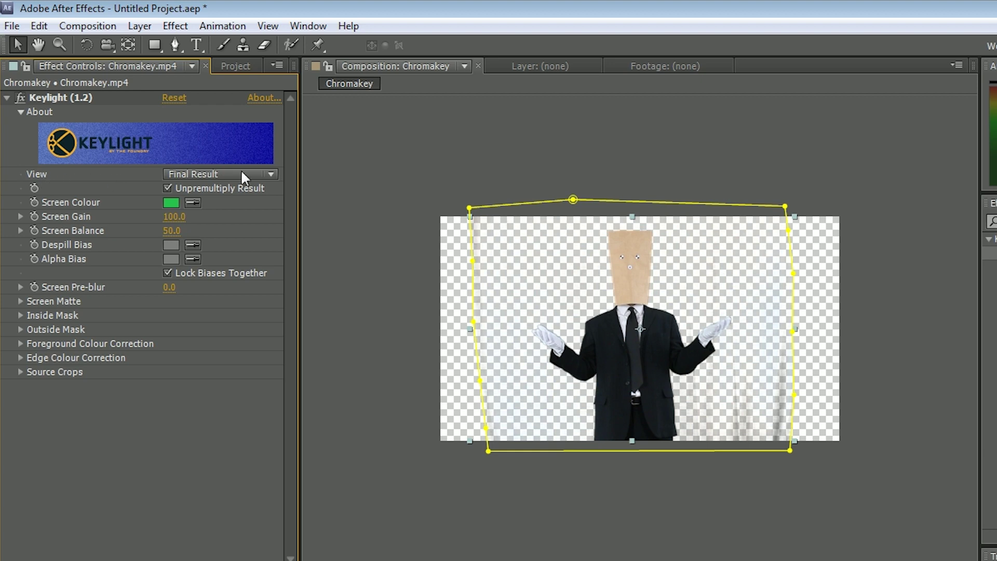
- Set Keylight's View to Screen Matte and expand the Screen Matte settings
{"action": "left_click", "coordinate": [270, 173]}
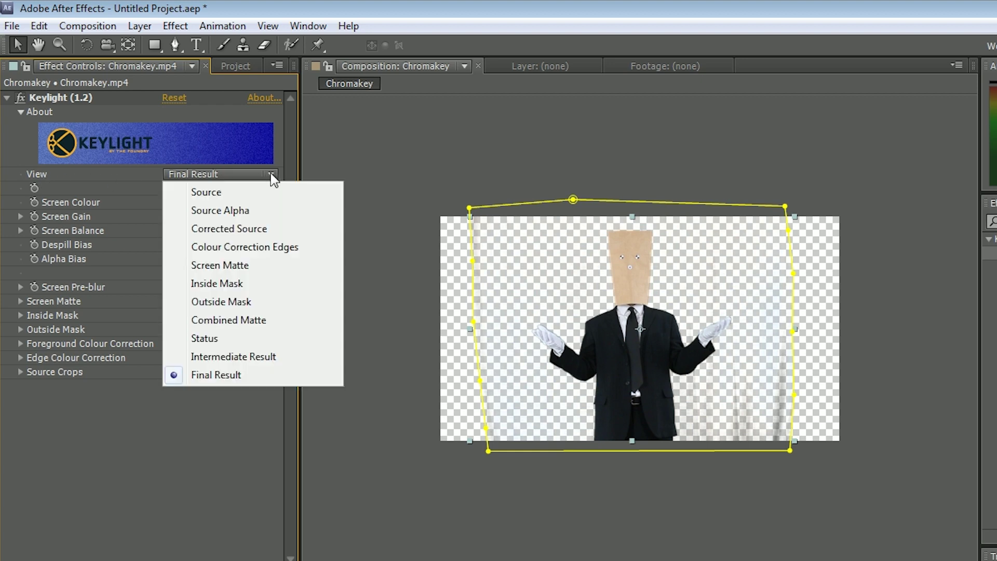
{"action": "left_click", "coordinate": [251, 265]}
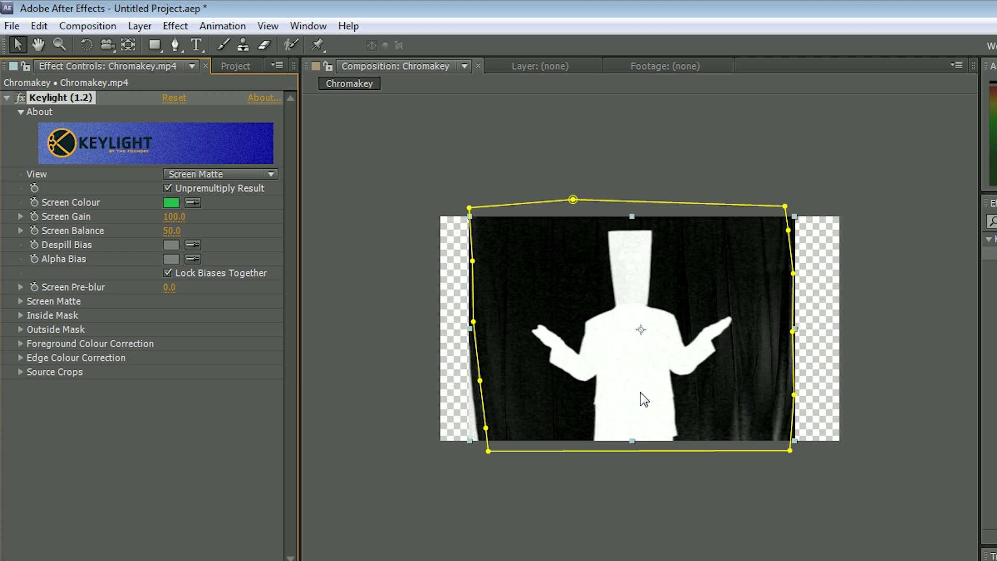
{"action": "left_click", "coordinate": [55, 301]}
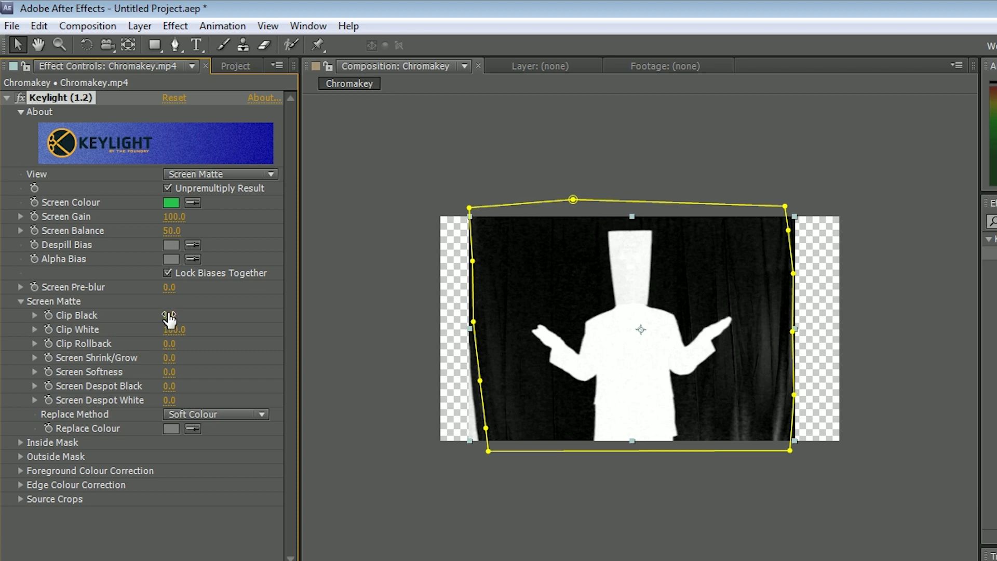
- Raise Keylight's Clip Black to 20.0 to darken the grey remnants in the matte's background
{"action": "left_click_drag", "start_coordinate": [170, 315], "coordinate": [248, 315]}
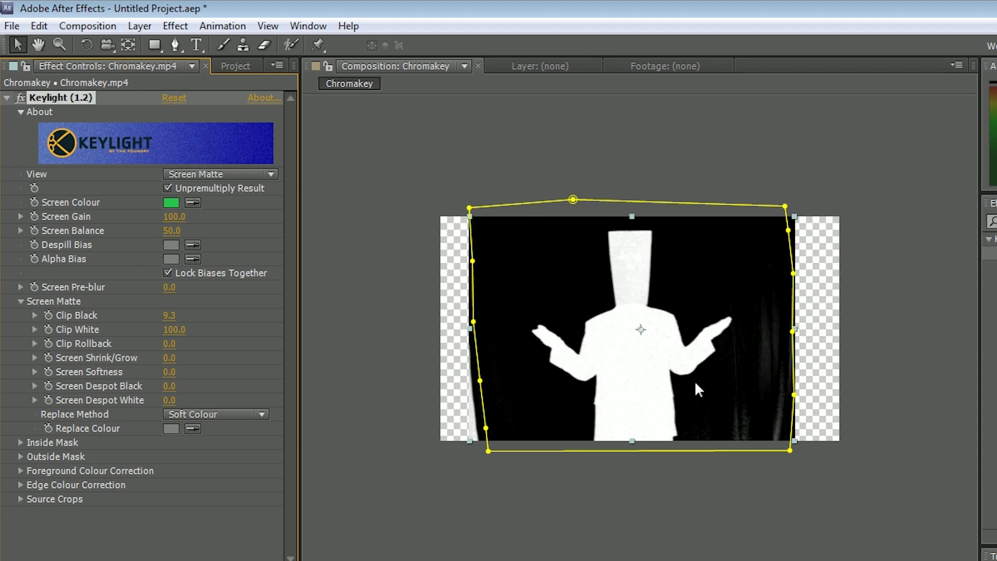
{"action": "left_click_drag", "start_coordinate": [170, 314], "coordinate": [253, 327]}
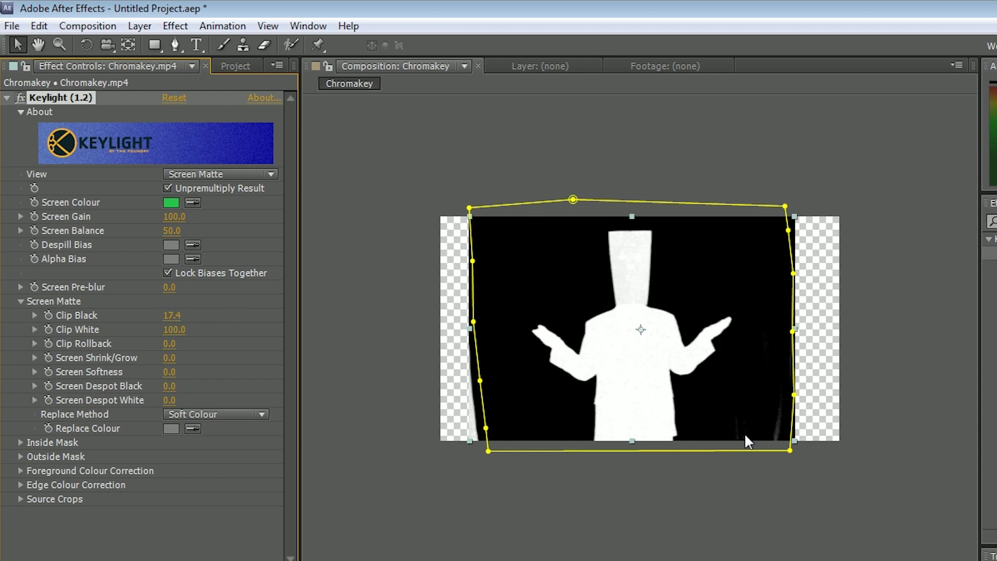
{"action": "scroll", "coordinate": [750, 428], "scroll_direction": "up", "scroll_amount": 2}
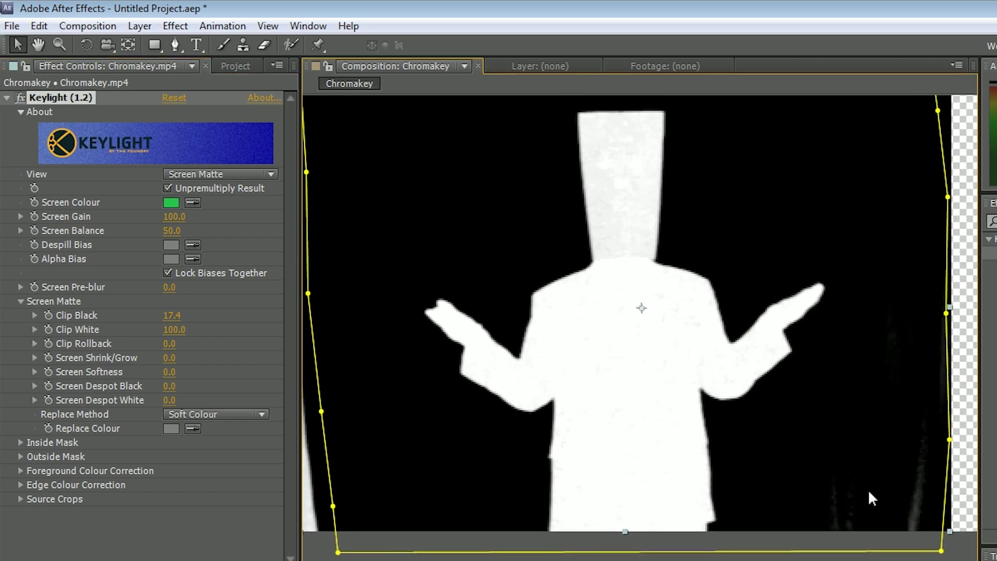
{"action": "left_click_drag", "start_coordinate": [170, 314], "coordinate": [198, 314]}
{"action": "left_click_drag", "start_coordinate": [192, 314], "coordinate": [193, 314]}
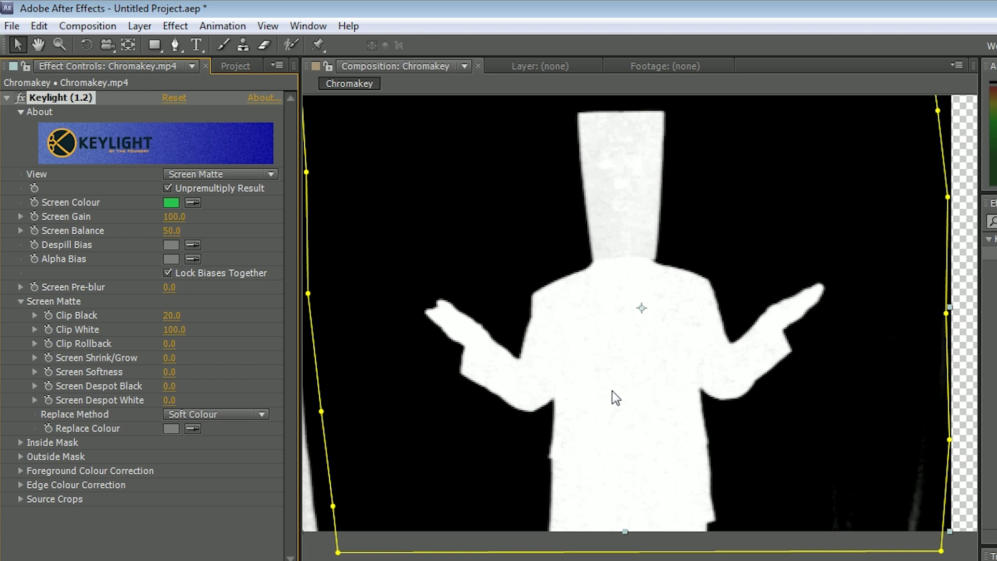
{"action": "scroll", "coordinate": [624, 364], "scroll_direction": "up", "scroll_amount": 3}
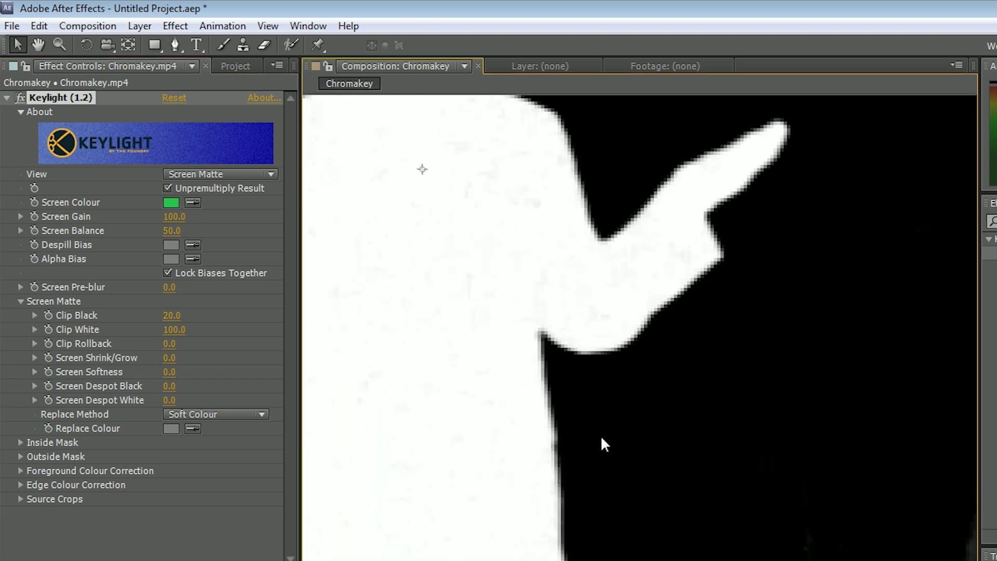
- Examine the screen matte around the subject's head, arms and torso for grey remnants and edge quality
{"action": "scroll", "coordinate": [603, 444], "scroll_direction": "up", "scroll_amount": 3}
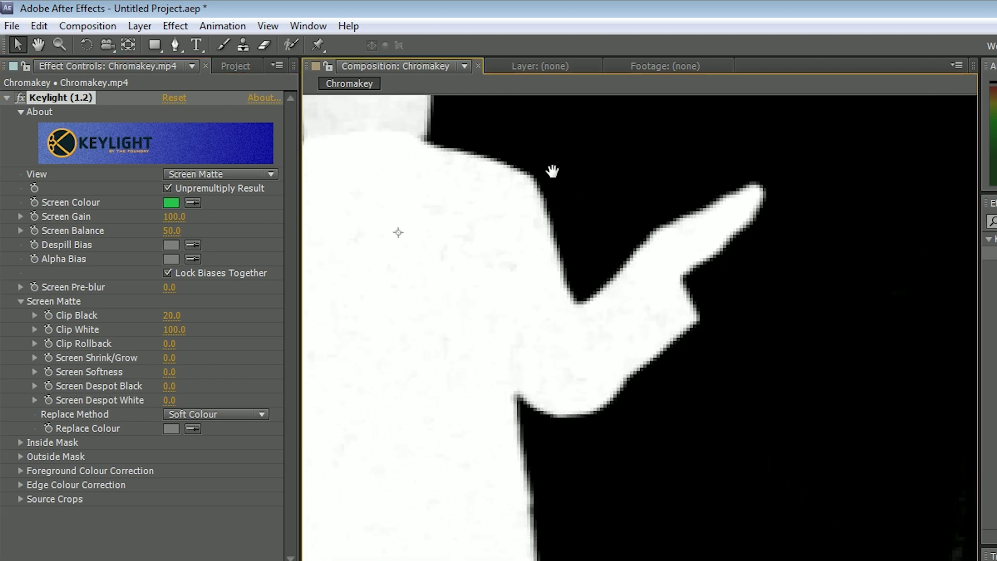
{"action": "scroll", "coordinate": [552, 171], "scroll_direction": "left", "scroll_amount": 5}
{"action": "scroll", "coordinate": [621, 305], "scroll_direction": "up", "scroll_amount": 2}
{"action": "scroll", "coordinate": [520, 348], "scroll_direction": "left", "scroll_amount": 3}
{"action": "scroll", "coordinate": [598, 316], "scroll_direction": "down", "scroll_amount": 1}
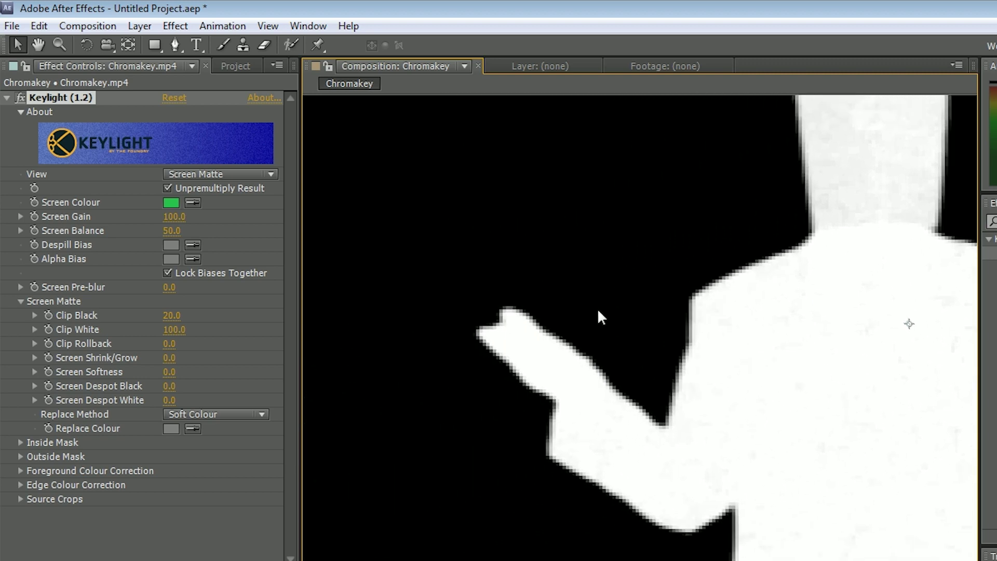
{"action": "scroll", "coordinate": [600, 323], "scroll_direction": "up", "scroll_amount": 3}
{"action": "scroll", "coordinate": [664, 439], "scroll_direction": "down", "scroll_amount": 4}
{"action": "scroll", "coordinate": [637, 325], "scroll_direction": "up", "scroll_amount": 3}
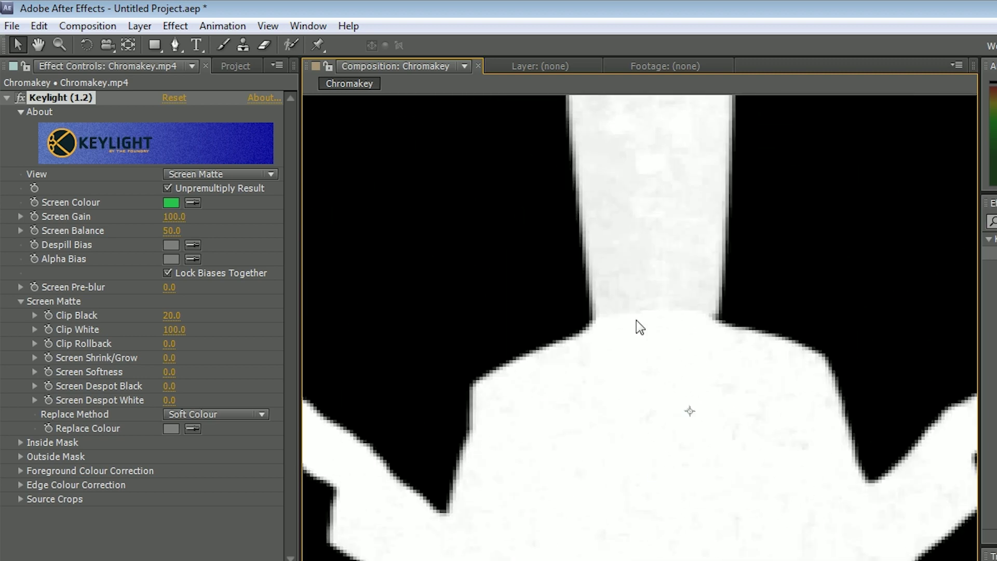
{"action": "scroll", "coordinate": [607, 415], "scroll_direction": "up", "scroll_amount": 1}
{"action": "scroll", "coordinate": [601, 436], "scroll_direction": "down", "scroll_amount": 7}
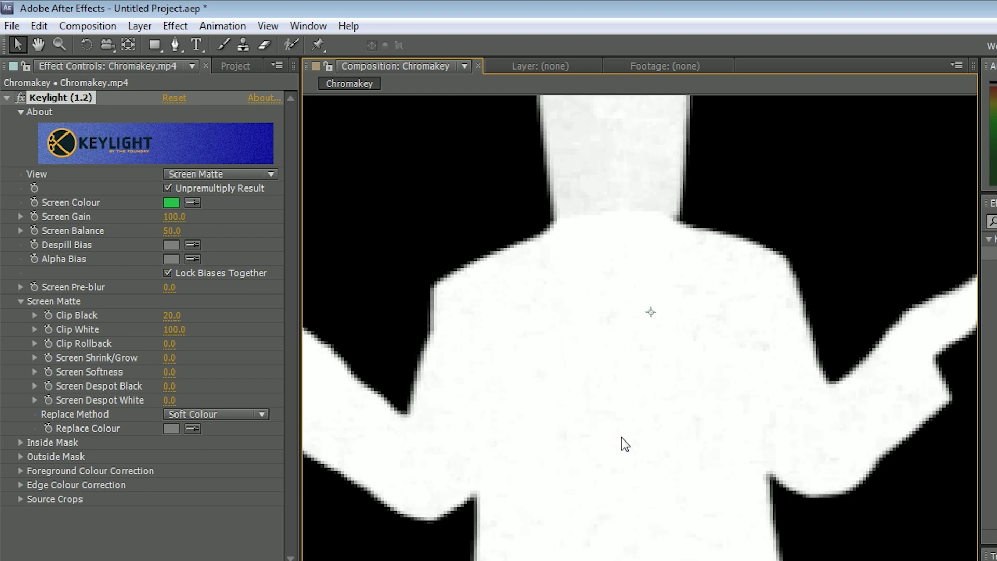
{"action": "scroll", "coordinate": [636, 396], "scroll_direction": "down", "scroll_amount": 3}
{"action": "scroll", "coordinate": [639, 419], "scroll_direction": "up", "scroll_amount": 2}
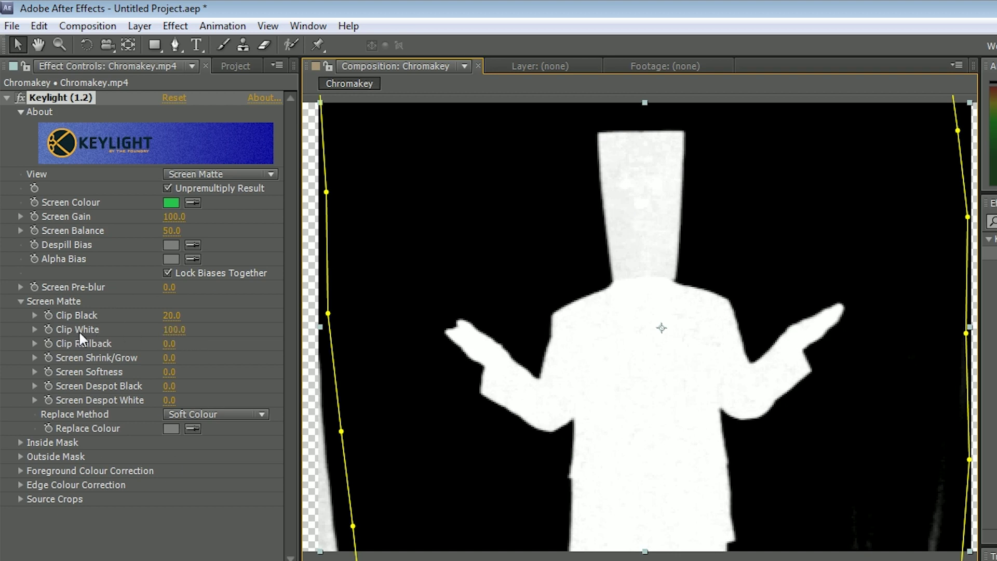
- Lower Keylight's Clip White to 90.5 to turn the grey patches inside the subject's matte solid white
{"action": "left_click_drag", "start_coordinate": [173, 332], "coordinate": [135, 329]}
{"action": "scroll", "coordinate": [625, 230], "scroll_direction": "up", "scroll_amount": 2}
{"action": "left_click_drag", "start_coordinate": [625, 230], "coordinate": [632, 432]}
{"action": "scroll", "coordinate": [632, 432], "scroll_direction": "up", "scroll_amount": 2}
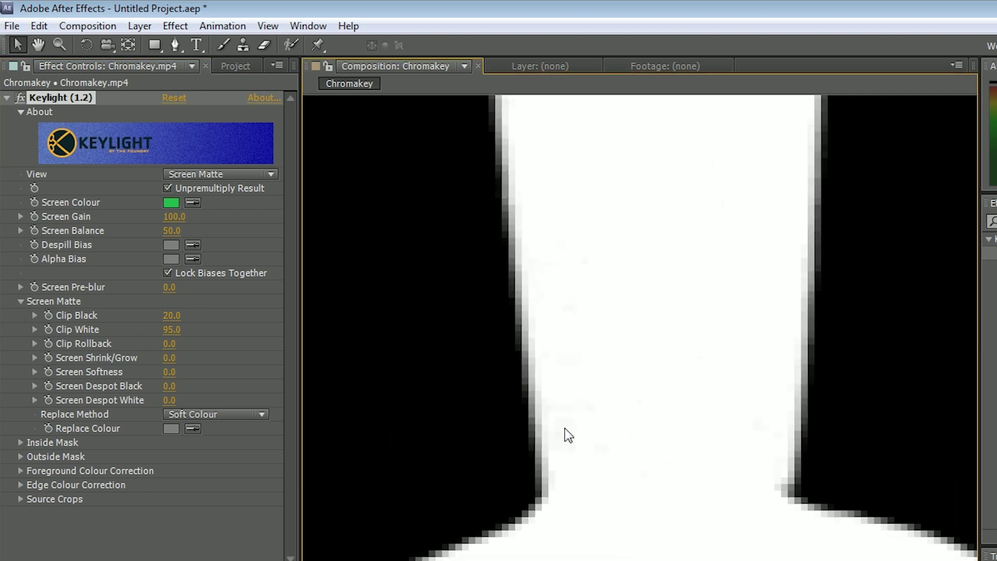
{"action": "left_click_drag", "start_coordinate": [578, 438], "coordinate": [606, 366]}
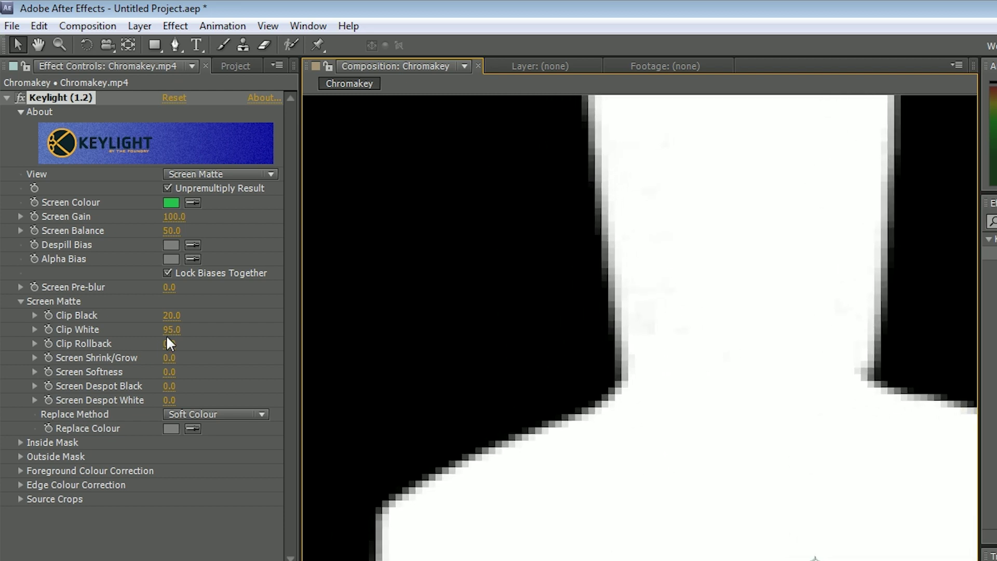
{"action": "left_click_drag", "start_coordinate": [171, 329], "coordinate": [149, 330]}
{"action": "left_click_drag", "start_coordinate": [136, 330], "coordinate": [136, 331]}
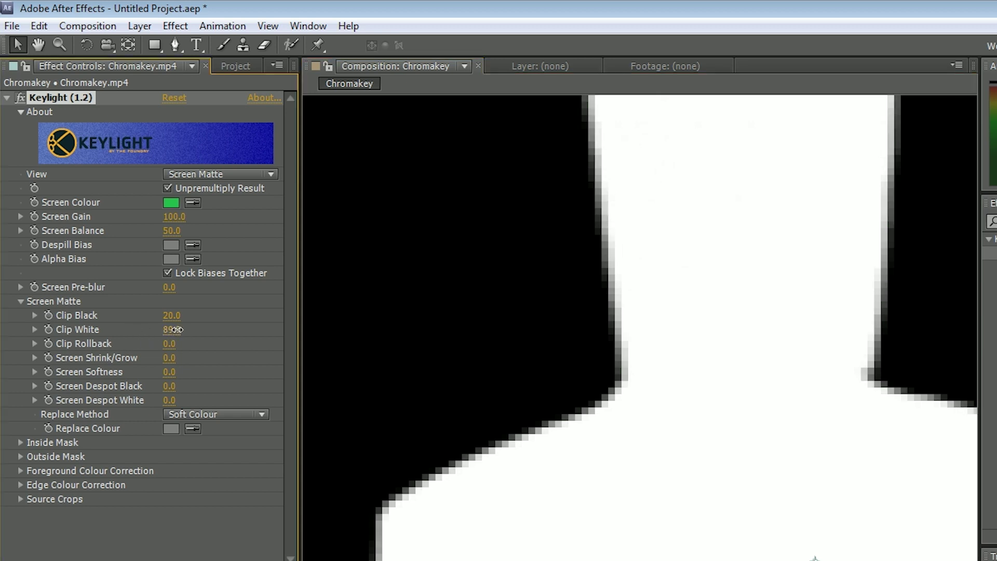
{"action": "left_click_drag", "start_coordinate": [779, 318], "coordinate": [693, 457]}
{"action": "key", "text": "space"}
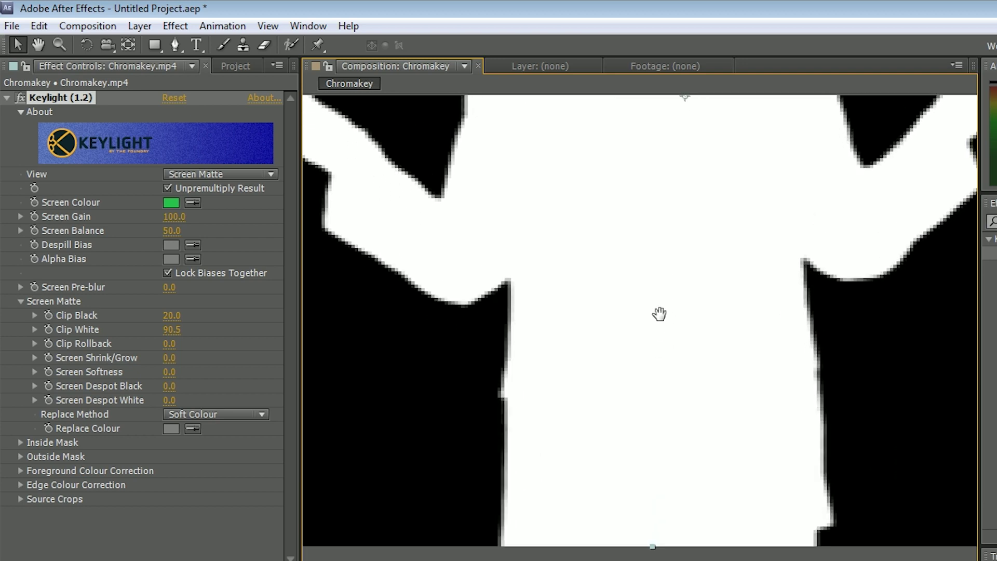
{"action": "scroll", "coordinate": [670, 364], "scroll_direction": "down", "scroll_amount": 3}
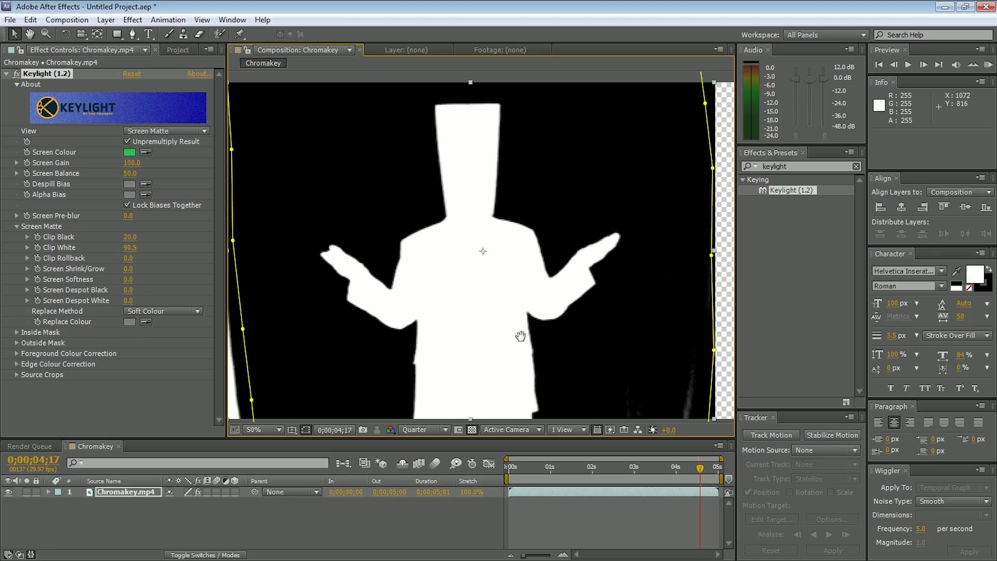
- Set the composition preview resolution to Full and inspect the matte edges around the subject's shoulders and torso
{"action": "left_click", "coordinate": [446, 430]}
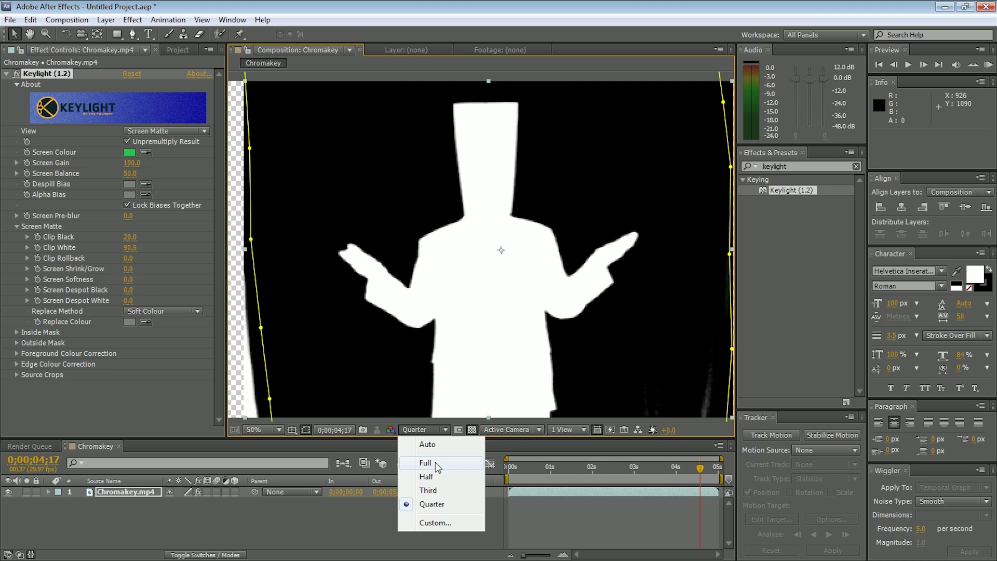
{"action": "left_click", "coordinate": [437, 467]}
{"action": "scroll", "coordinate": [472, 290], "scroll_direction": "up", "scroll_amount": 2}
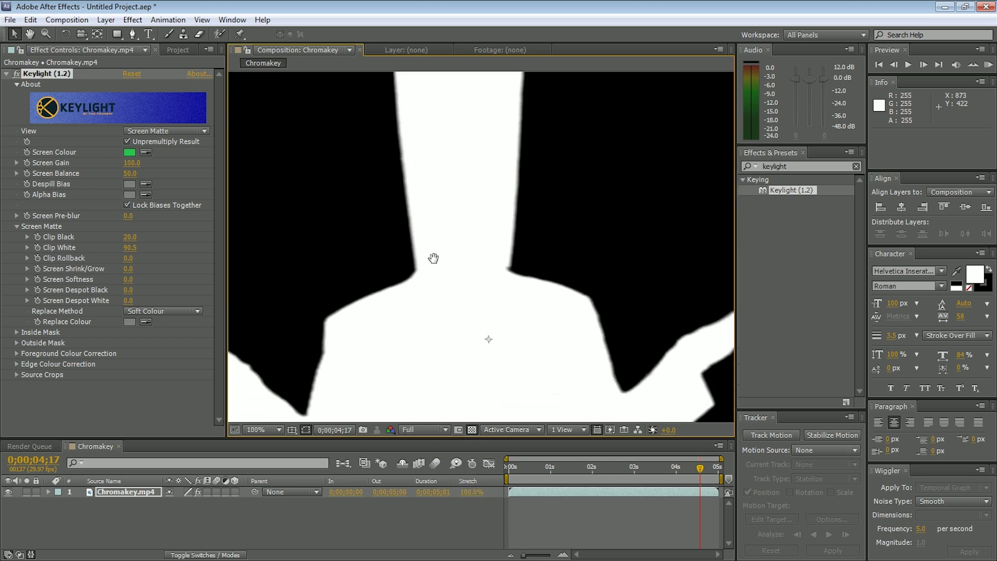
{"action": "left_click_drag", "start_coordinate": [463, 326], "coordinate": [510, 314]}
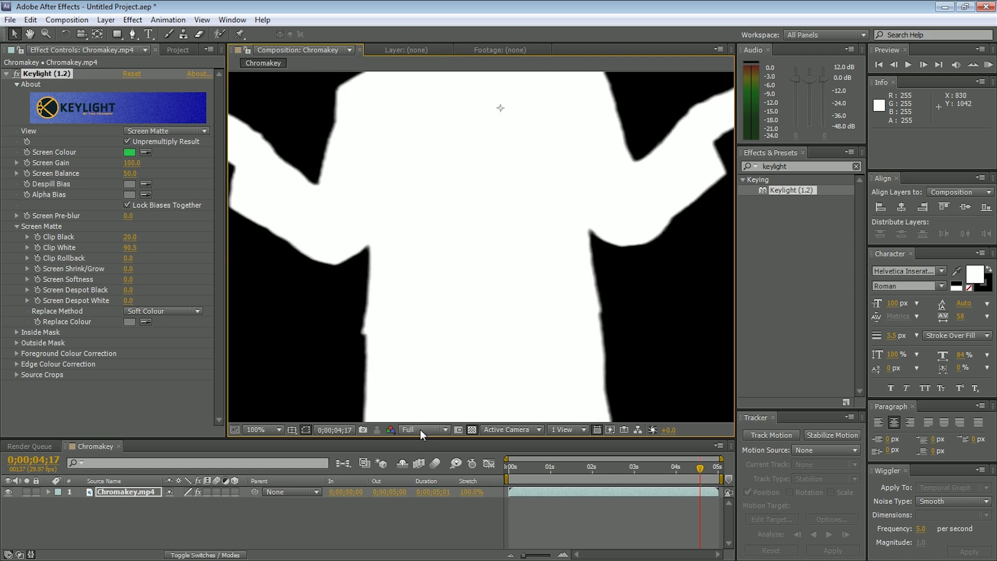
{"action": "scroll", "coordinate": [502, 285], "scroll_direction": "down", "scroll_amount": 2}
{"action": "left_click_drag", "start_coordinate": [518, 300], "coordinate": [523, 359]}
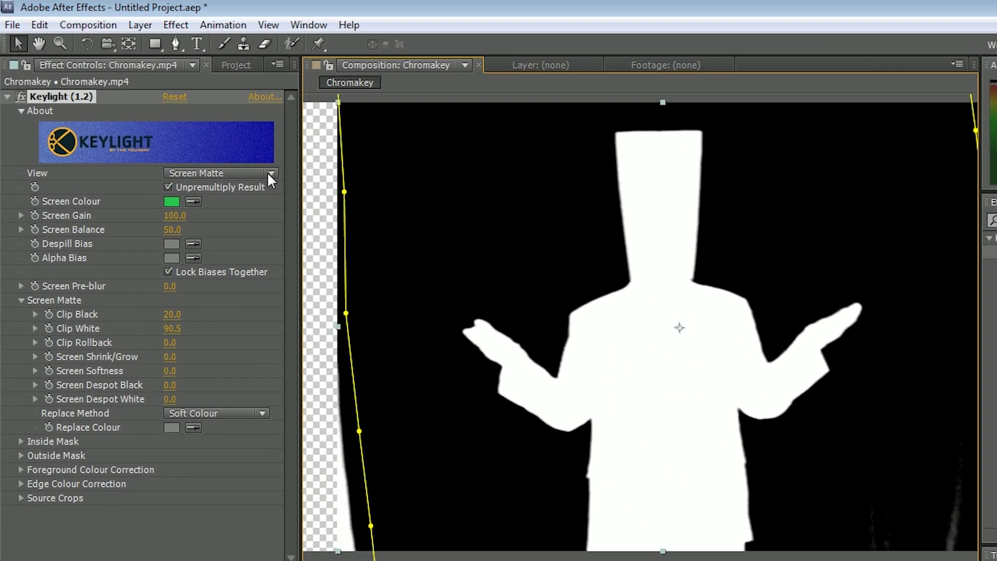
- Set Keylight's View to Final Result and turn off the transparency grid to inspect the subject's edges against black
{"action": "left_click", "coordinate": [203, 130]}
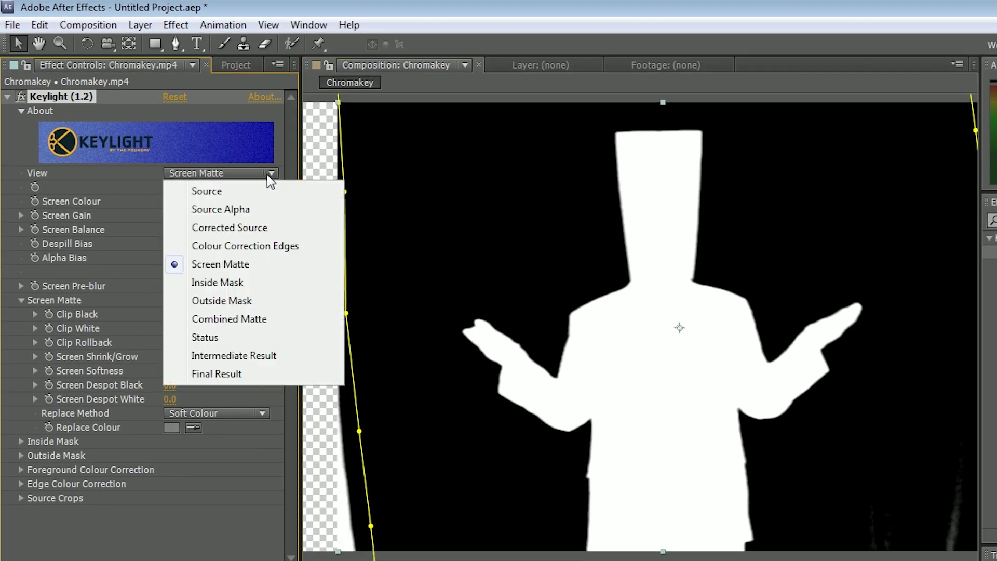
{"action": "left_click", "coordinate": [249, 374]}
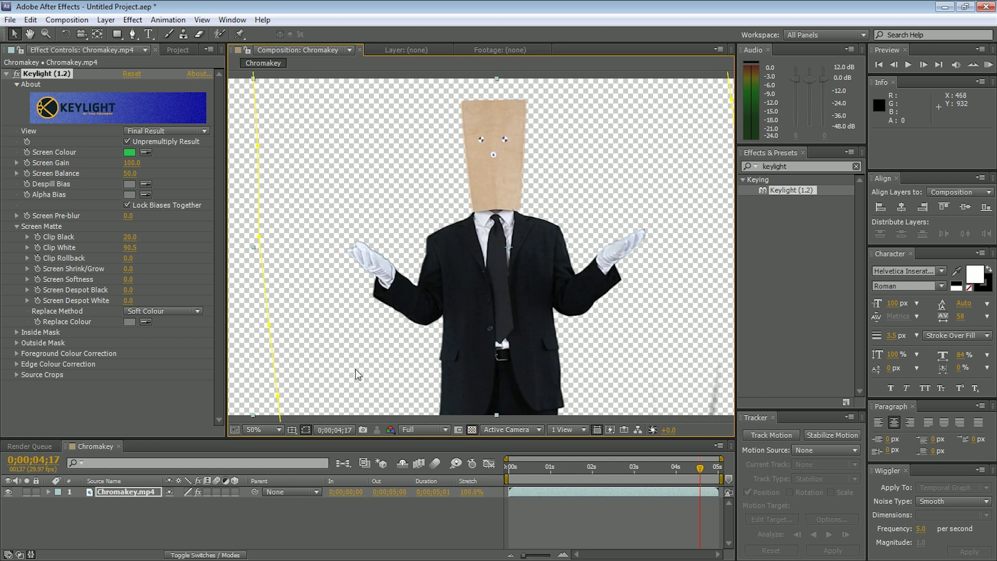
{"action": "left_click", "coordinate": [472, 429]}
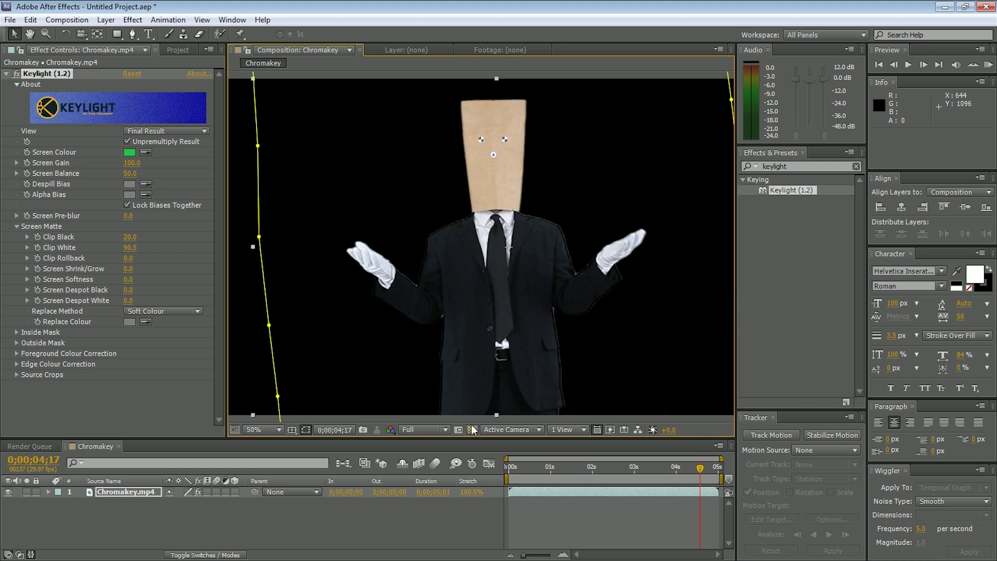
{"action": "scroll", "coordinate": [504, 333], "scroll_direction": "up", "scroll_amount": 3}
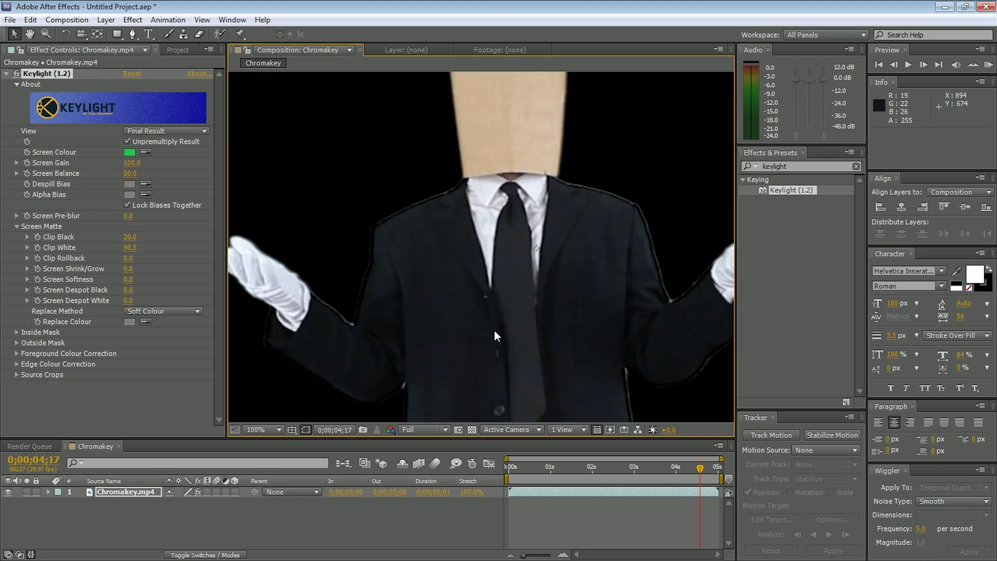
{"action": "left_click_drag", "start_coordinate": [593, 321], "coordinate": [503, 238]}
{"action": "left_click_drag", "start_coordinate": [534, 378], "coordinate": [533, 347]}
{"action": "scroll", "coordinate": [533, 347], "scroll_direction": "down", "scroll_amount": 2}
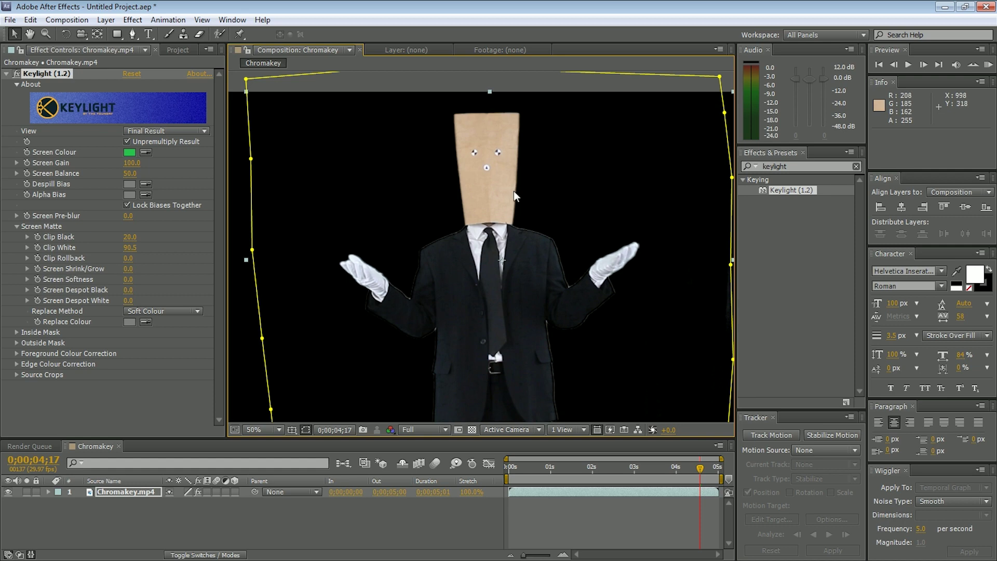
{"action": "left_click_drag", "start_coordinate": [490, 311], "coordinate": [498, 308]}
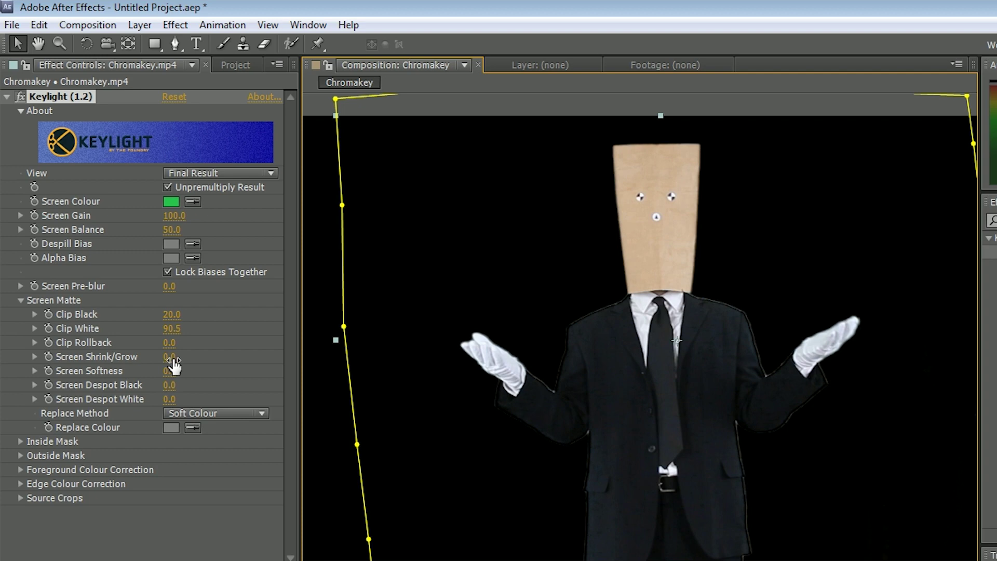
- Try Screen Shrink/Grow values of -18.1 and 30.6, and reset the setting to 0
{"action": "left_click_drag", "start_coordinate": [171, 356], "coordinate": [19, 355]}
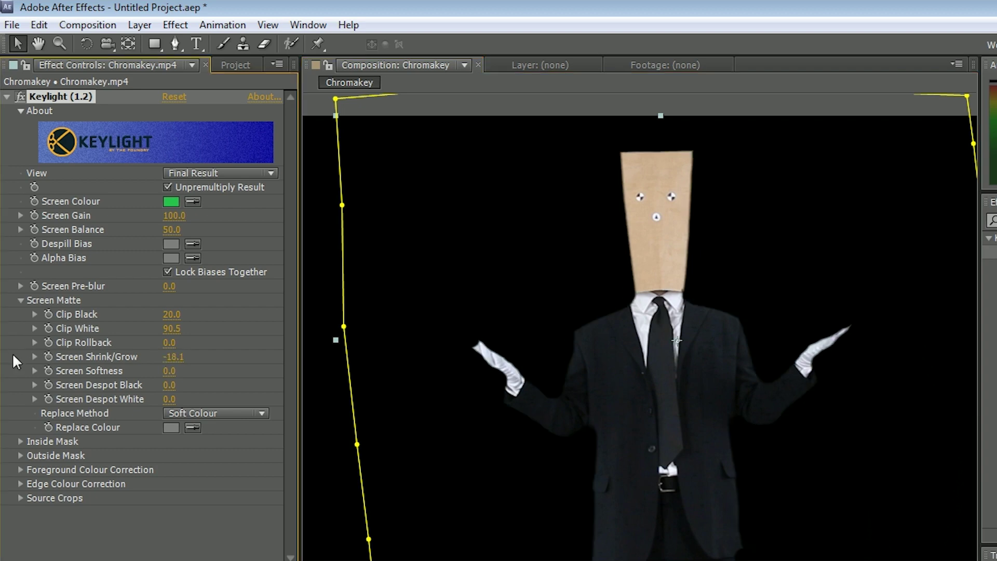
{"action": "left_click_drag", "start_coordinate": [186, 358], "coordinate": [561, 359]}
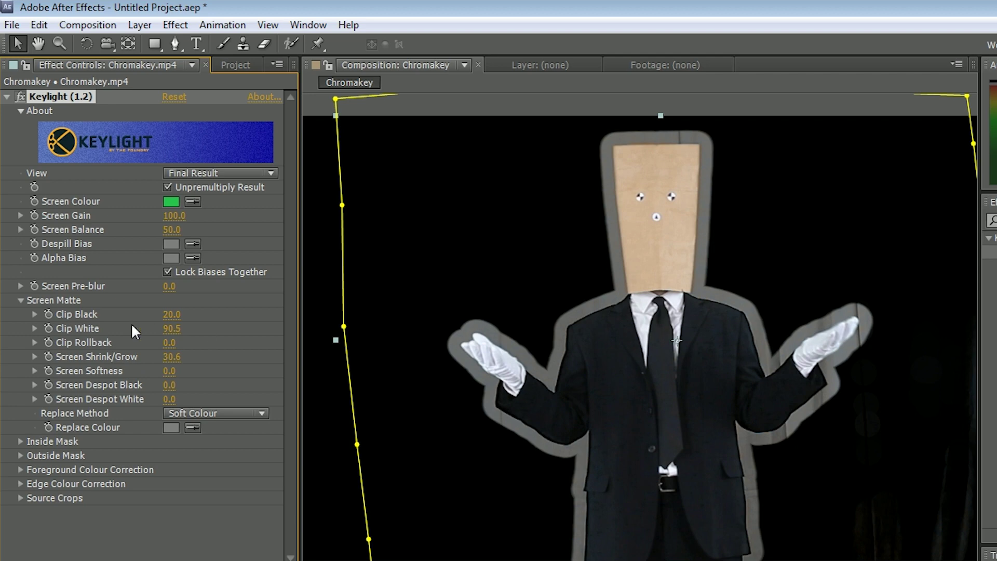
{"action": "left_click_drag", "start_coordinate": [169, 363], "coordinate": [171, 362]}
{"action": "left_click", "coordinate": [171, 362]}
{"action": "type", "text": "0"}
{"action": "key", "text": "Return"}
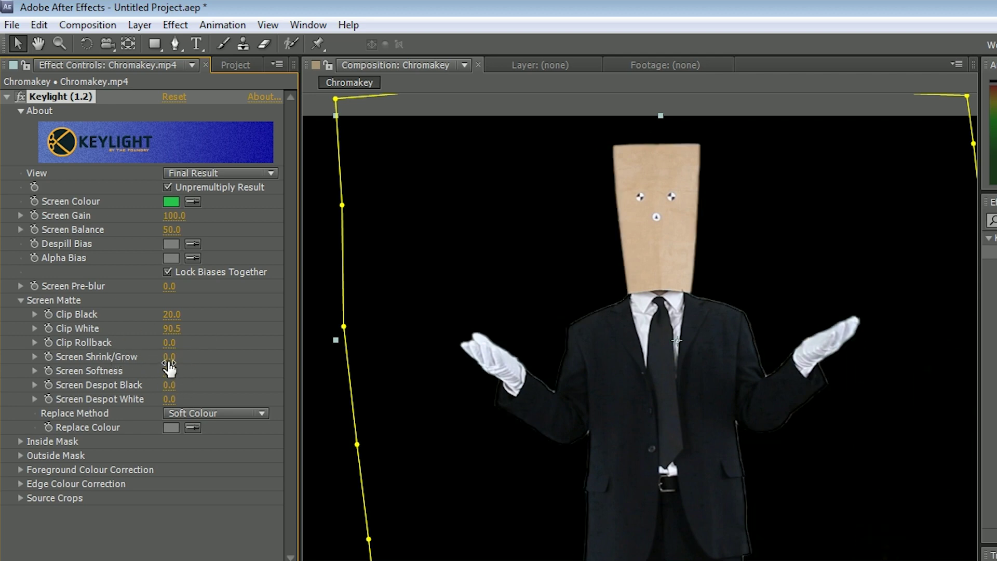
- Lower Screen Shrink/Grow gradually to -3.0 while checking the suit's edges, to trim the light outline around the subject
{"action": "left_click_drag", "start_coordinate": [169, 357], "coordinate": [105, 354]}
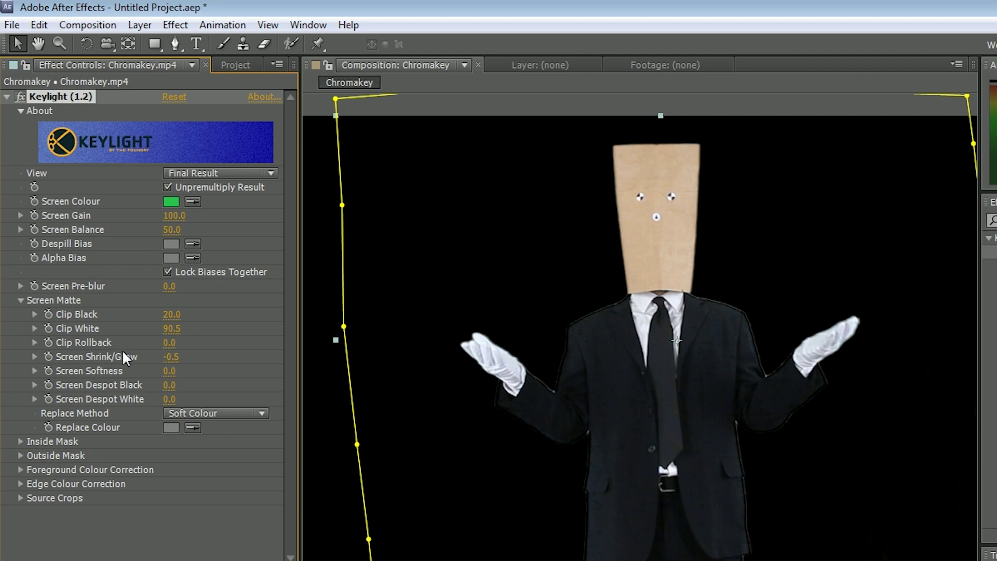
{"action": "scroll", "coordinate": [610, 374], "scroll_direction": "up", "scroll_amount": 3}
{"action": "left_click_drag", "start_coordinate": [695, 397], "coordinate": [623, 421]}
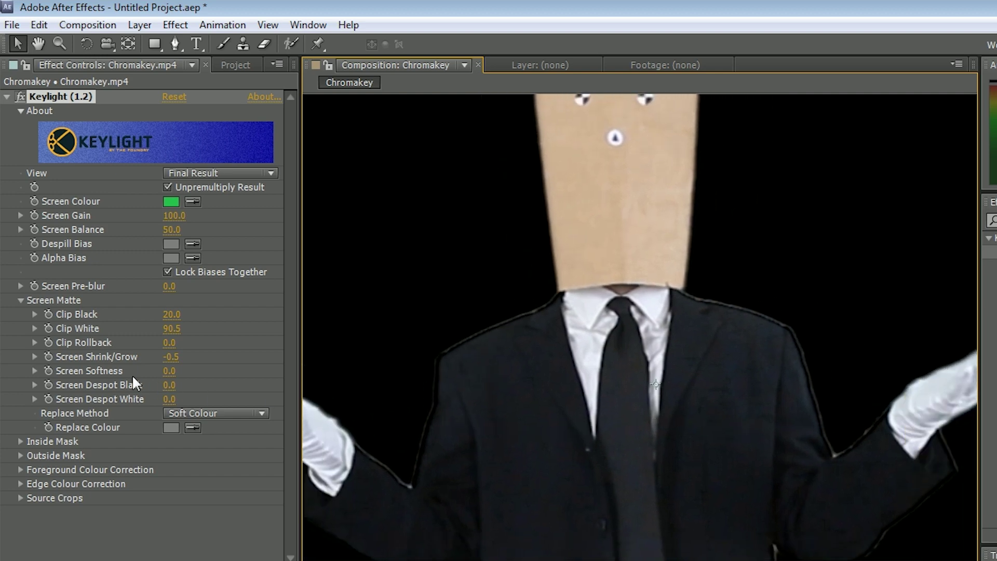
{"action": "left_click_drag", "start_coordinate": [171, 357], "coordinate": [126, 360]}
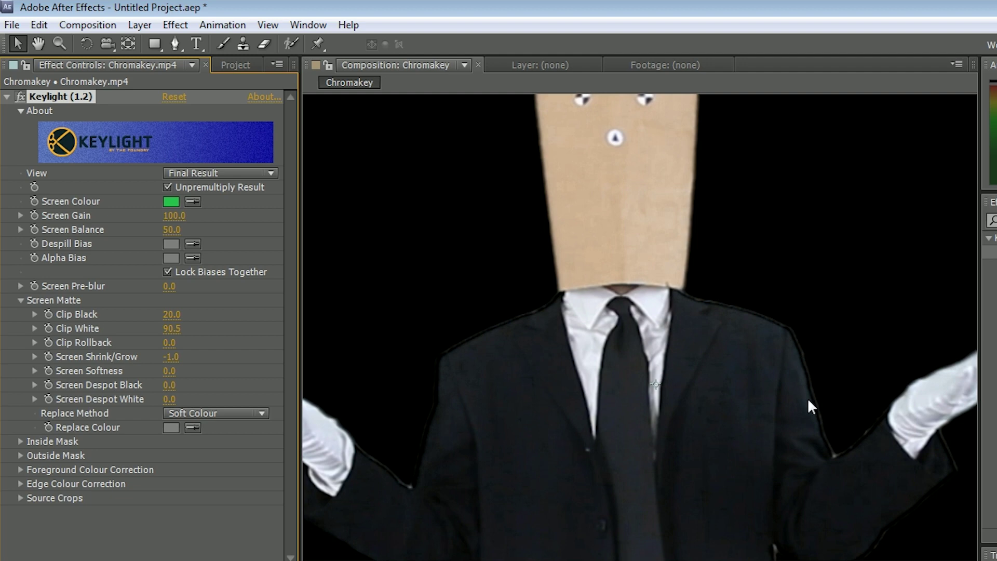
{"action": "key", "text": "space"}
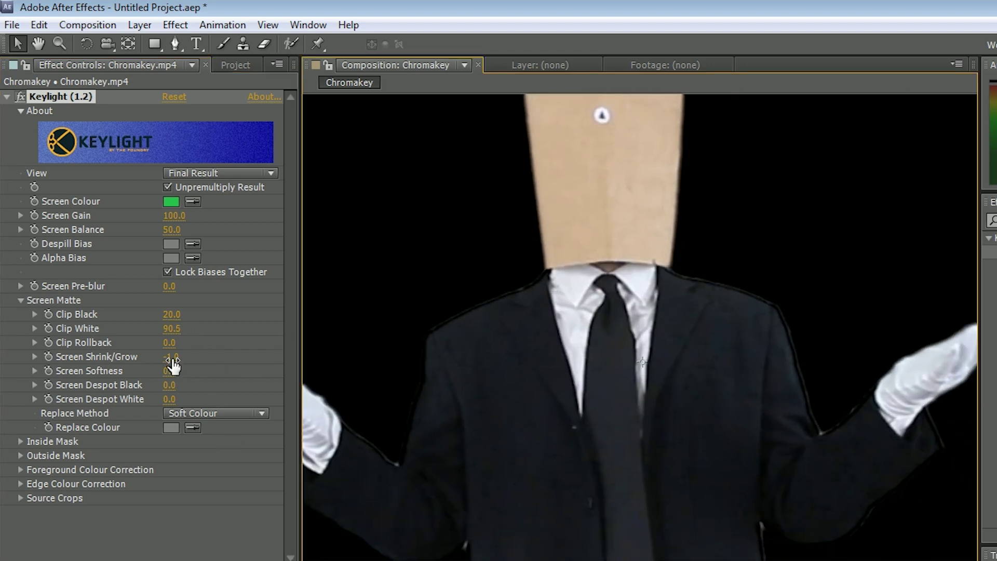
{"action": "left_click_drag", "start_coordinate": [176, 358], "coordinate": [112, 354]}
{"action": "key", "text": "space"}
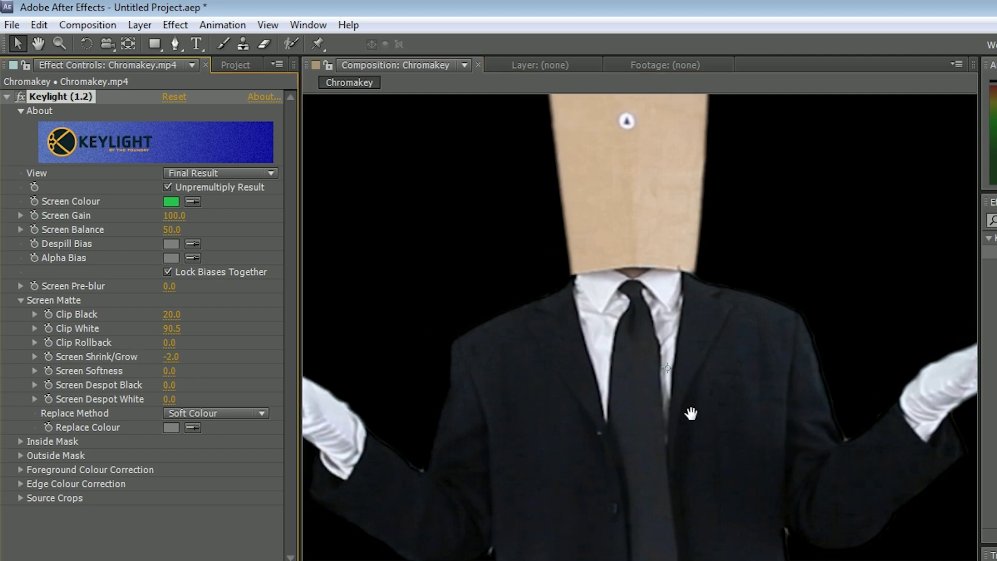
{"action": "key", "text": "period"}
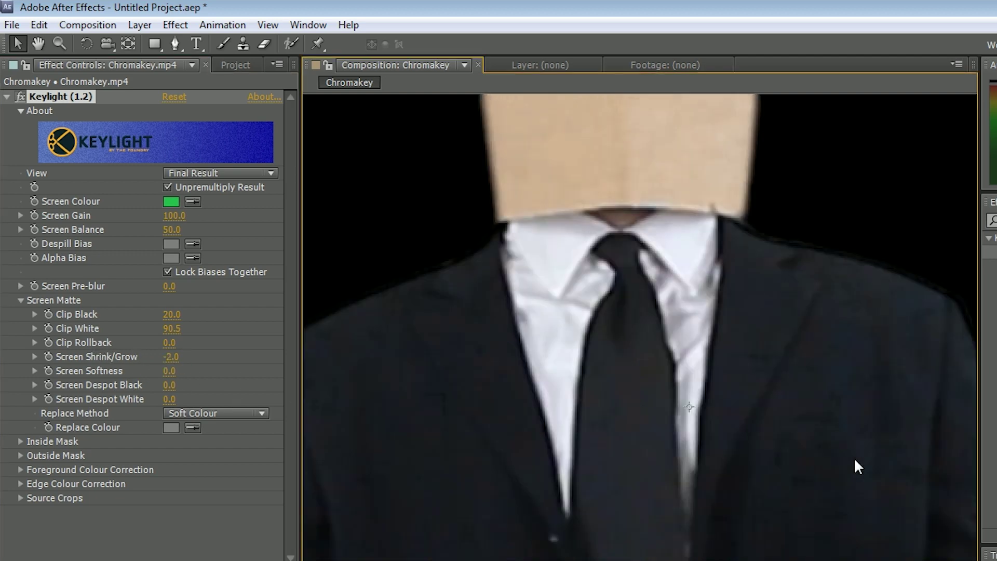
{"action": "left_click_drag", "start_coordinate": [853, 457], "coordinate": [547, 397]}
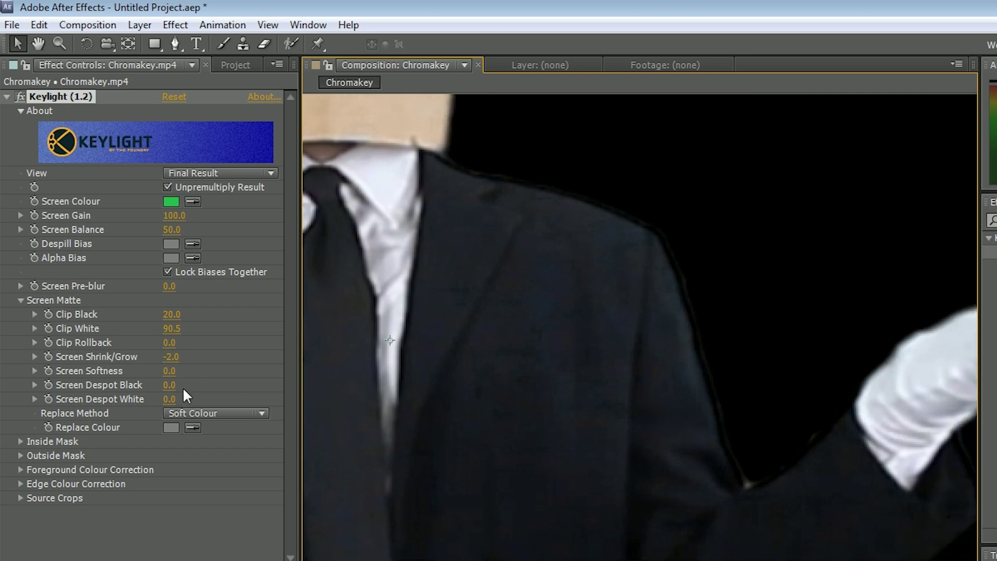
{"action": "left_click_drag", "start_coordinate": [171, 358], "coordinate": [148, 357]}
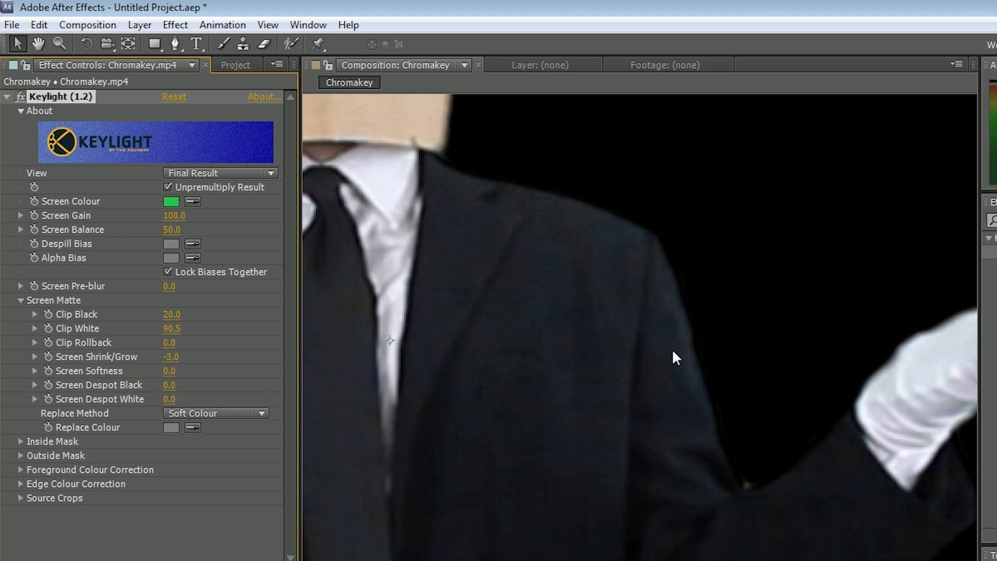
{"action": "left_click_drag", "start_coordinate": [449, 264], "coordinate": [653, 336]}
{"action": "scroll", "coordinate": [758, 330], "scroll_direction": "down", "scroll_amount": 2}
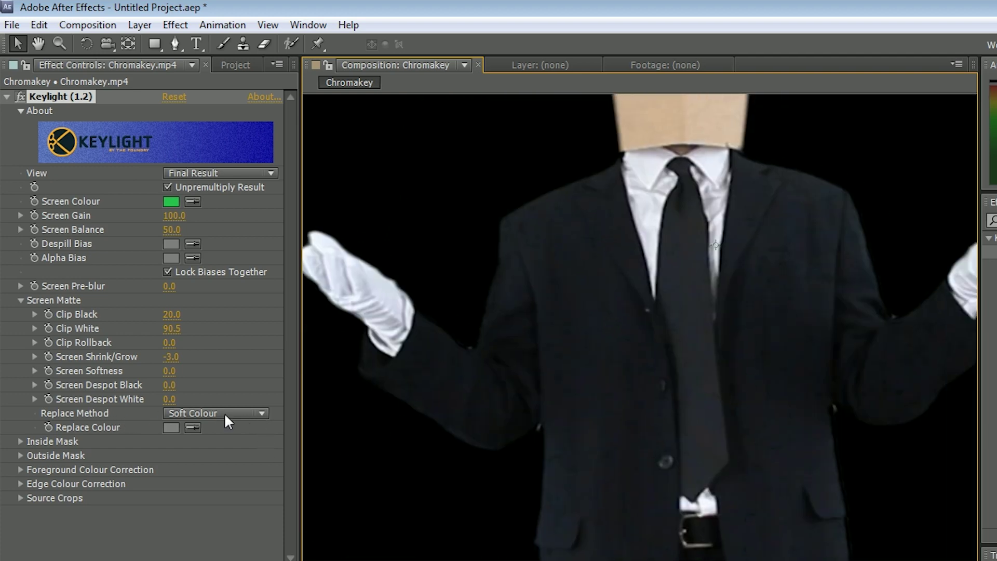
- Set Keylight's Replace Method to Hard Colour in the screen matte settings
{"action": "left_click", "coordinate": [263, 414]}
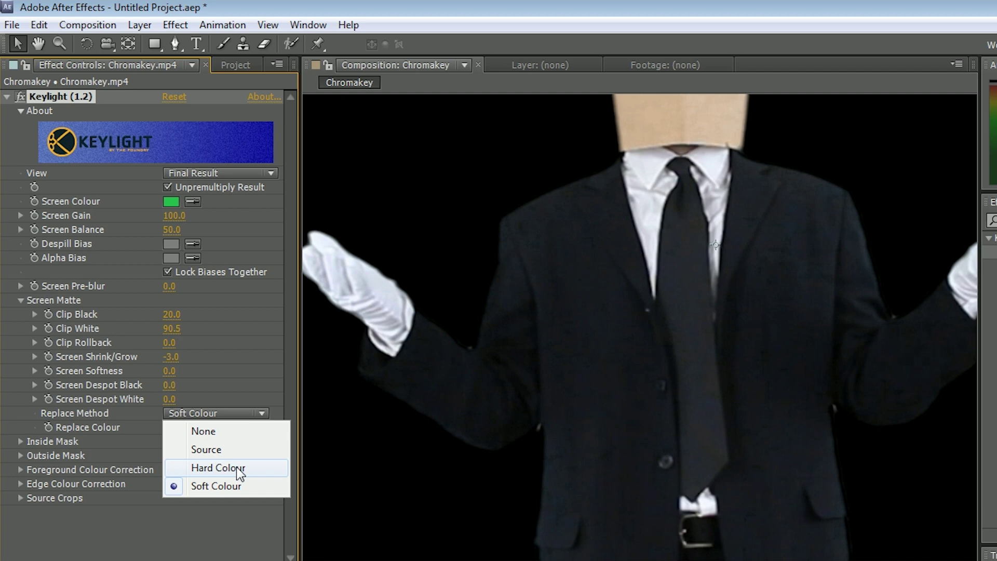
{"action": "left_click", "coordinate": [239, 469]}
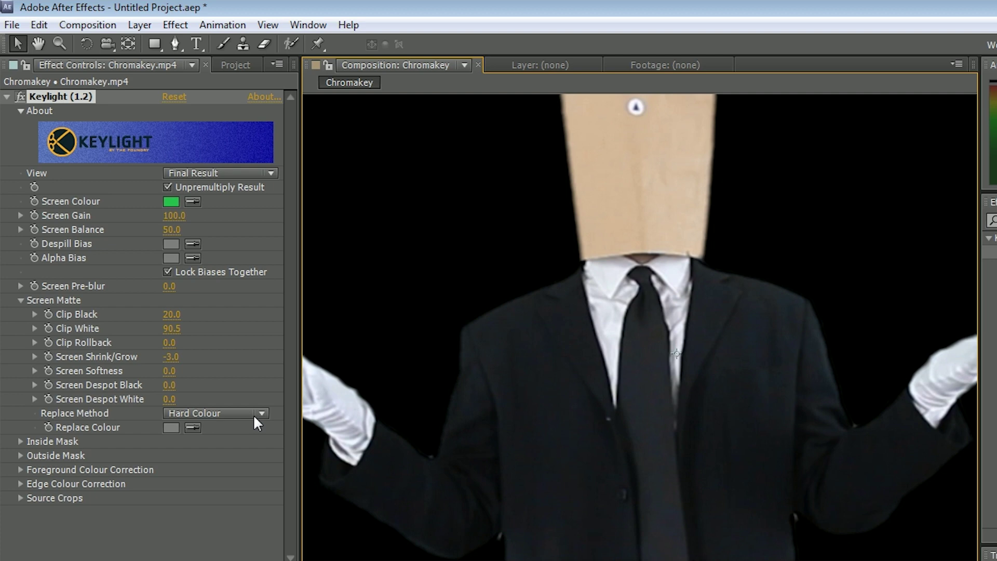
{"action": "left_click", "coordinate": [262, 413]}
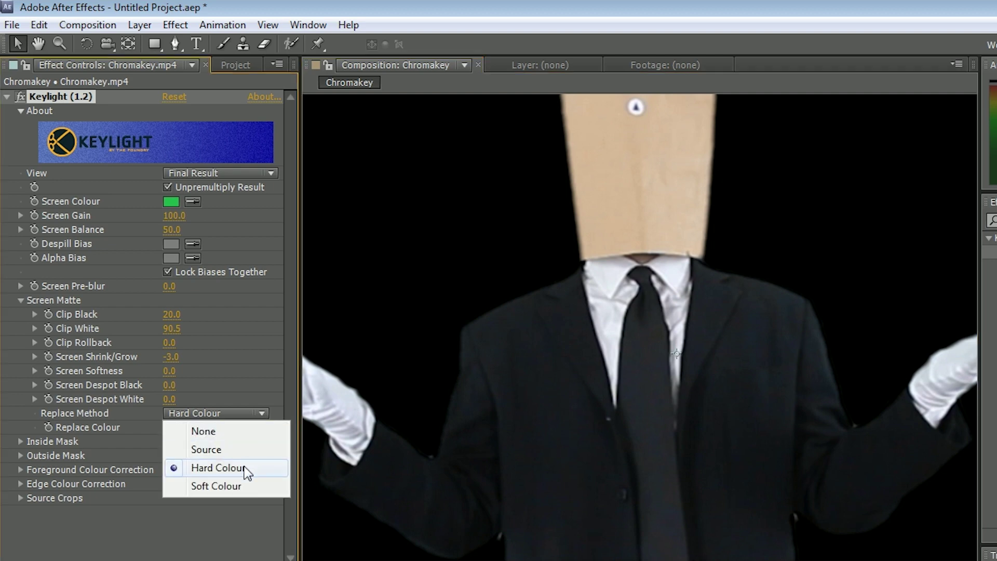
{"action": "left_click", "coordinate": [206, 529]}
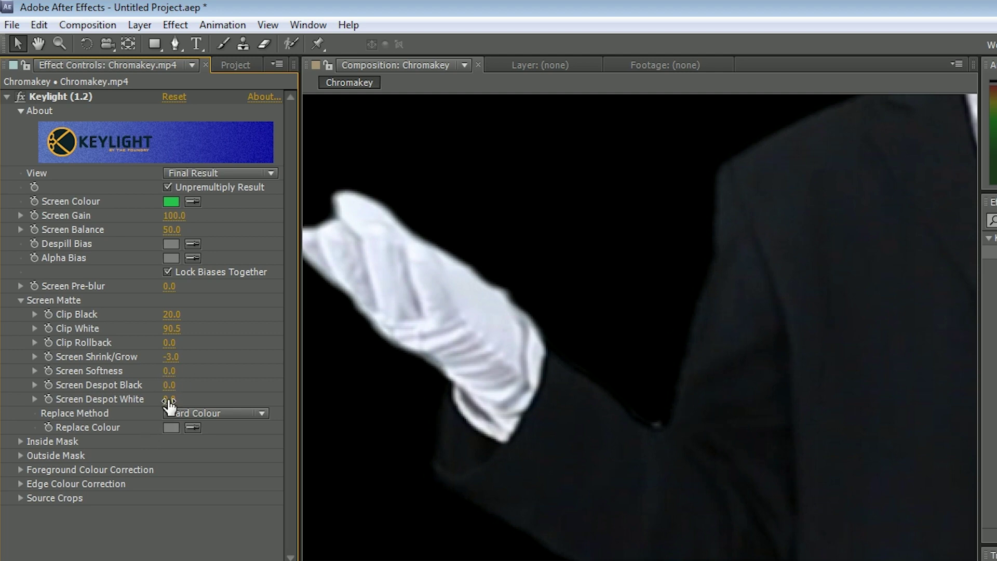
- Try Screen Softness values such as 4.1 and 4.5 on the subject's edges, and undo the softness changes
{"action": "left_click_drag", "start_coordinate": [169, 371], "coordinate": [266, 382]}
{"action": "left_click_drag", "start_coordinate": [162, 370], "coordinate": [341, 376]}
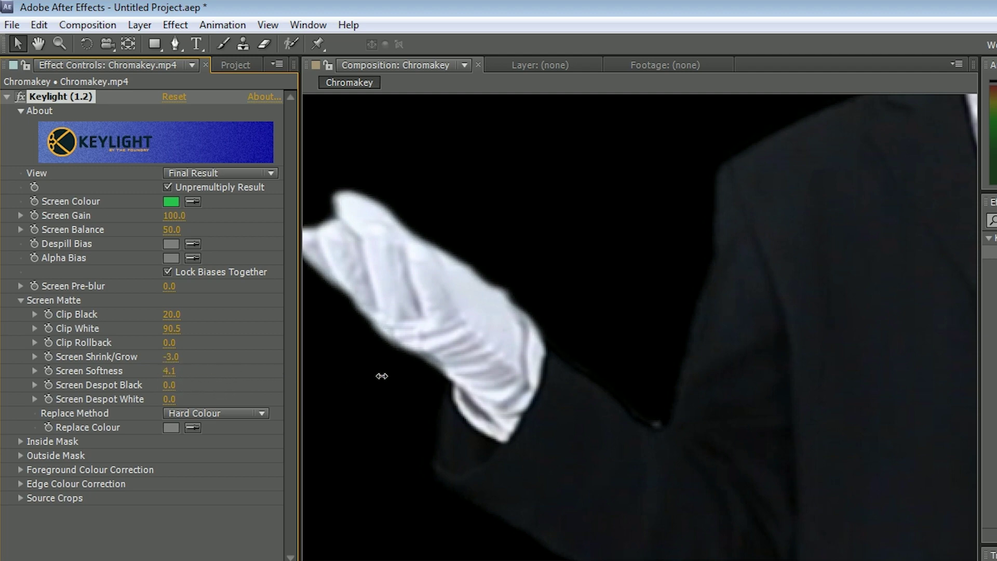
{"action": "left_click_drag", "start_coordinate": [171, 371], "coordinate": [569, 390]}
{"action": "key", "text": "ctrl+z"}
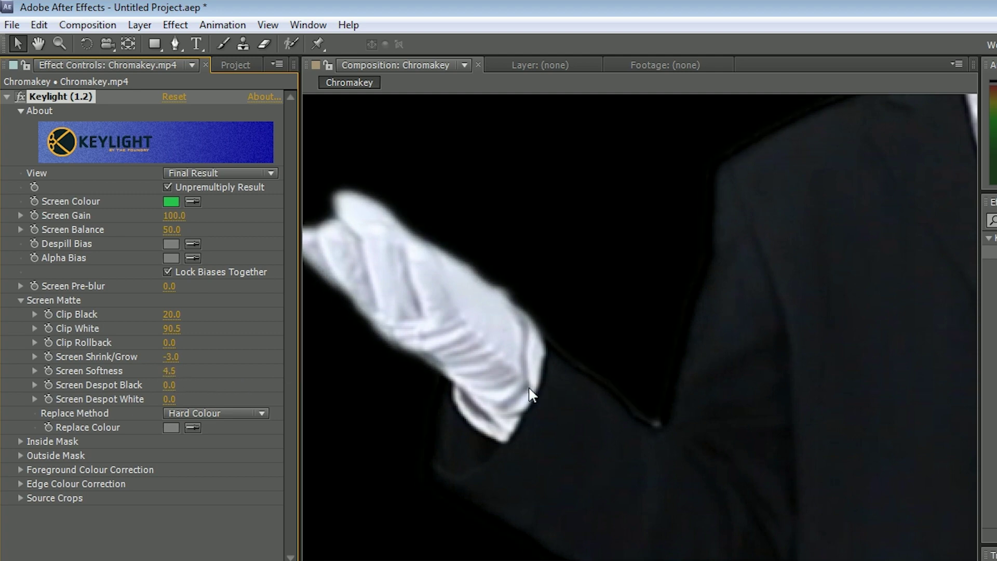
{"action": "key", "text": "ctrl+z"}
{"action": "key", "text": "ctrl+z"}
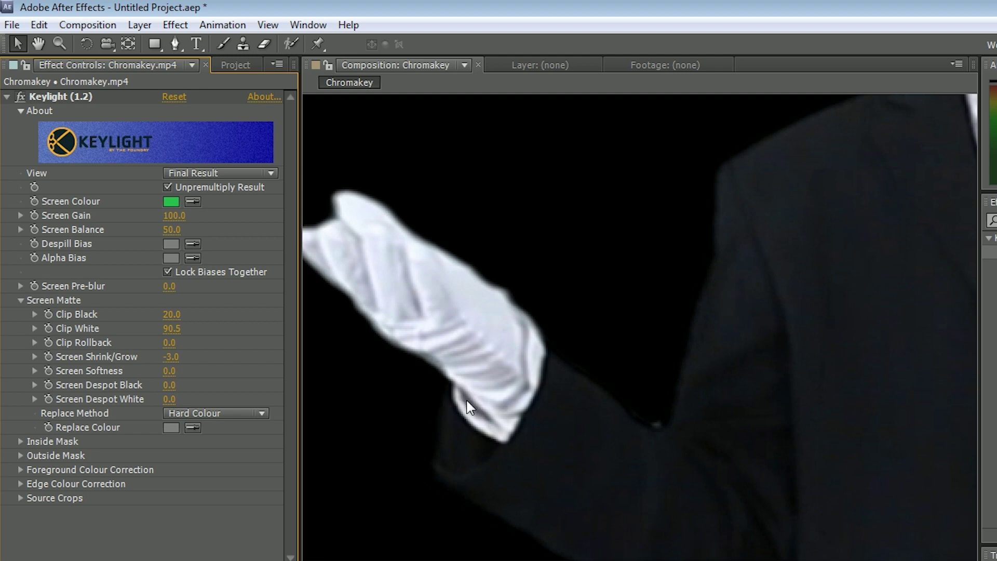
- Set Keylight's Screen Pre-blur to 0.2
{"action": "key", "text": "space"}
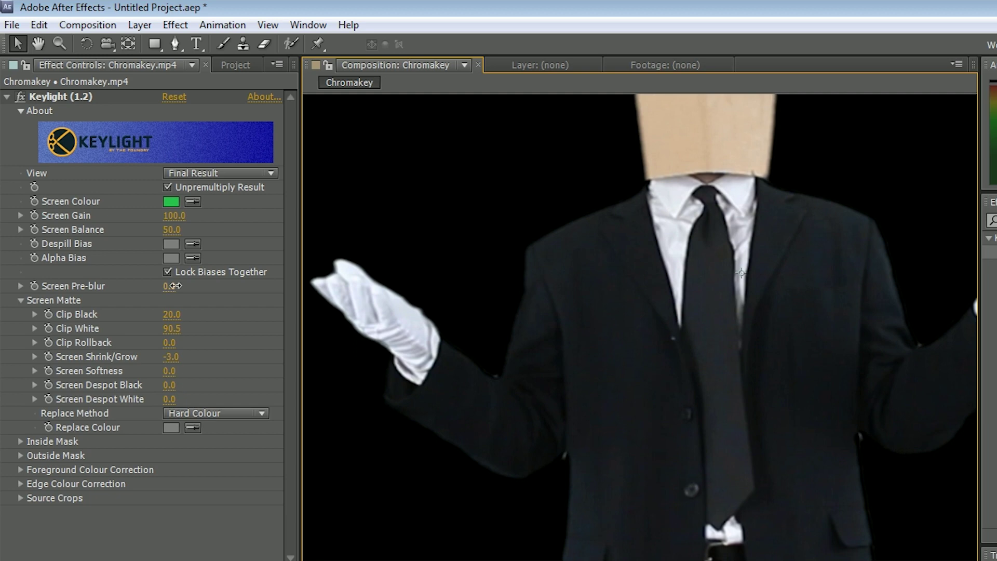
{"action": "left_click_drag", "start_coordinate": [170, 286], "coordinate": [185, 286]}
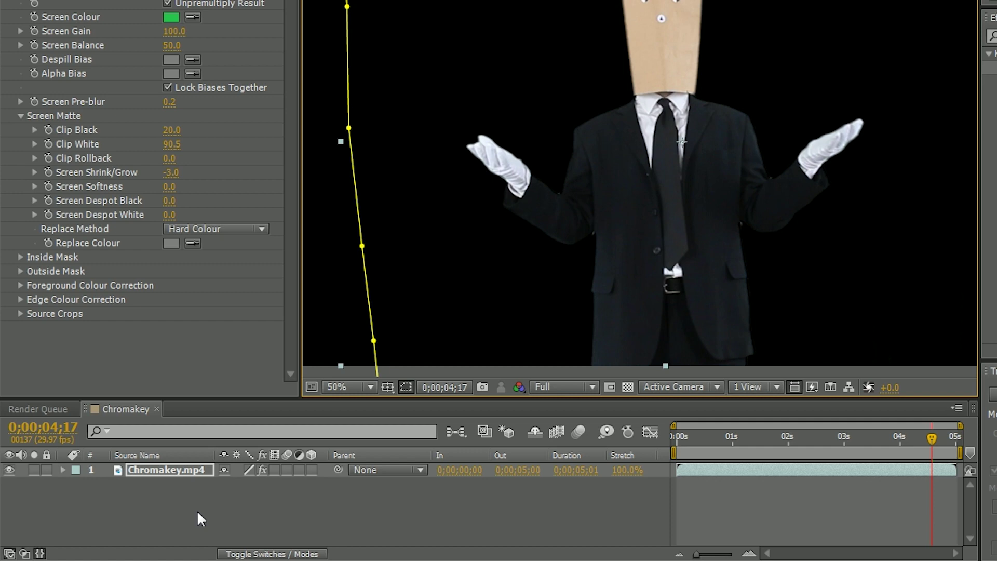
- Create a red 1920 x 1080 solid layer and place it beneath the Chromakey.mp4 layer
{"action": "right_click", "coordinate": [198, 519]}
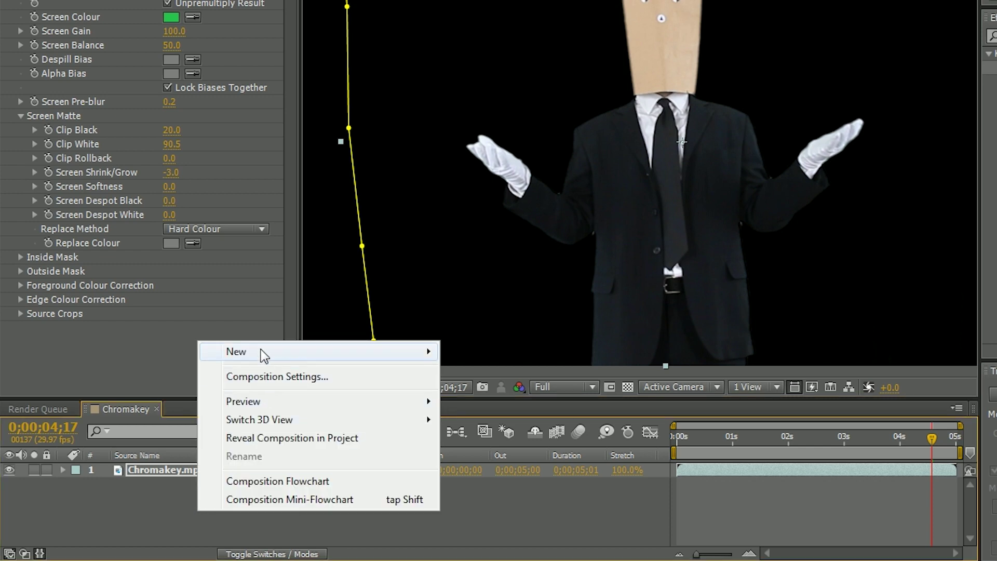
{"action": "mouse_move", "coordinate": [408, 360]}
{"action": "left_click", "coordinate": [519, 394]}
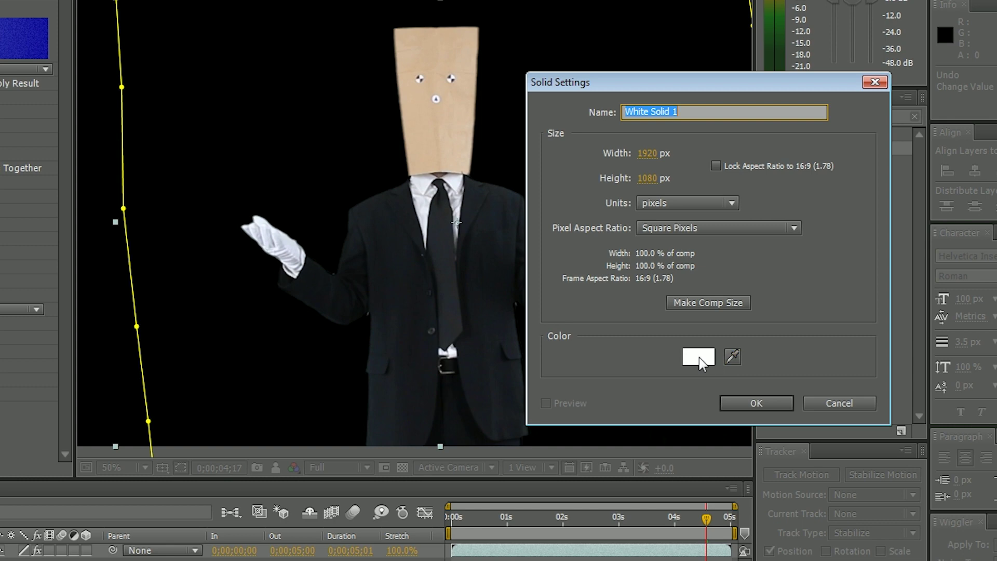
{"action": "left_click", "coordinate": [699, 357]}
{"action": "left_click_drag", "start_coordinate": [142, 235], "coordinate": [262, 121]}
{"action": "left_click", "coordinate": [378, 150]}
{"action": "left_click", "coordinate": [756, 403]}
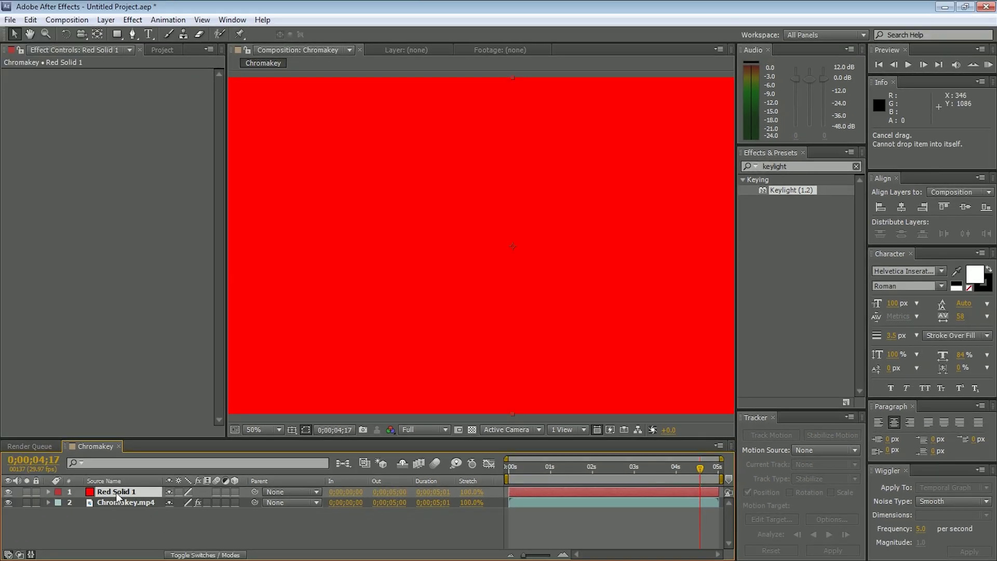
{"action": "left_click_drag", "start_coordinate": [116, 492], "coordinate": [120, 513]}
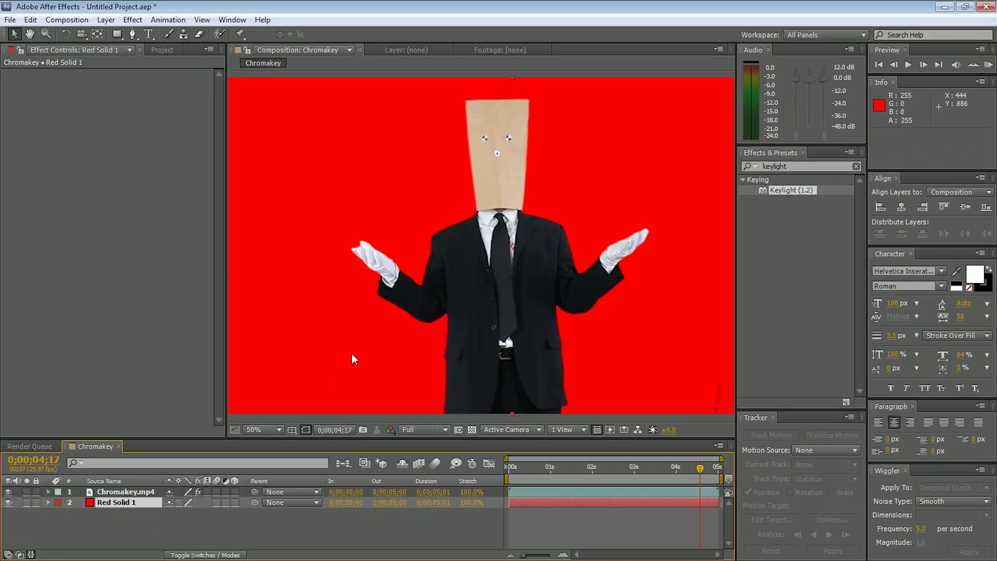
- Inspect the keyed subject's edges and the outer area of the footage against the red background
{"action": "scroll", "coordinate": [461, 280], "scroll_direction": "up", "scroll_amount": 2}
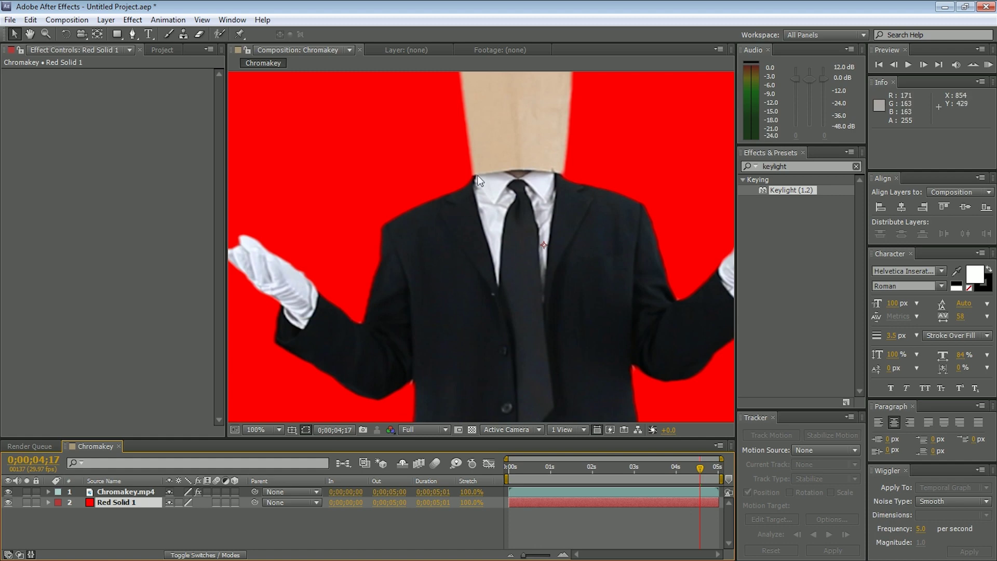
{"action": "left_click_drag", "start_coordinate": [464, 315], "coordinate": [445, 175]}
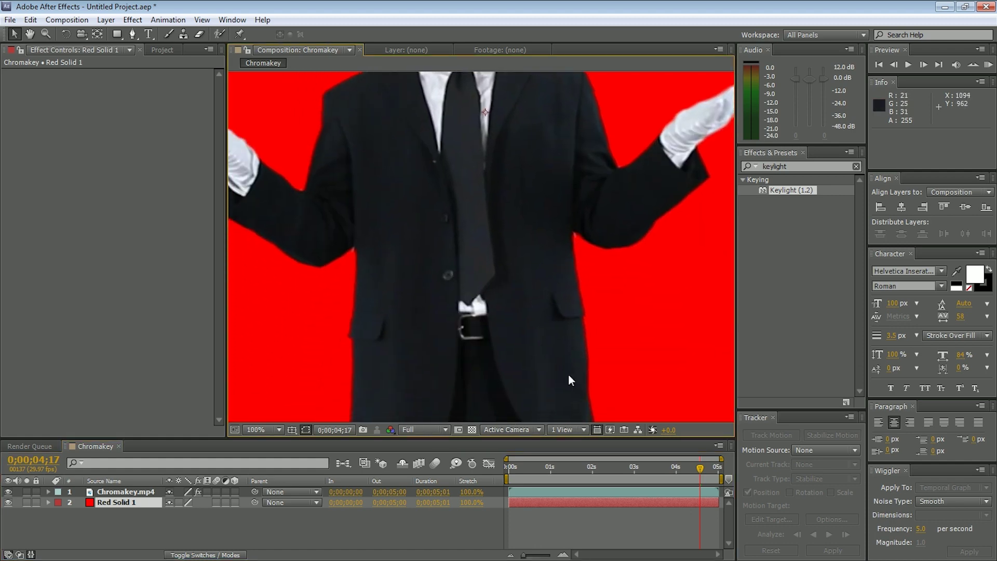
{"action": "left_click_drag", "start_coordinate": [475, 269], "coordinate": [514, 280]}
{"action": "scroll", "coordinate": [534, 295], "scroll_direction": "down", "scroll_amount": 1}
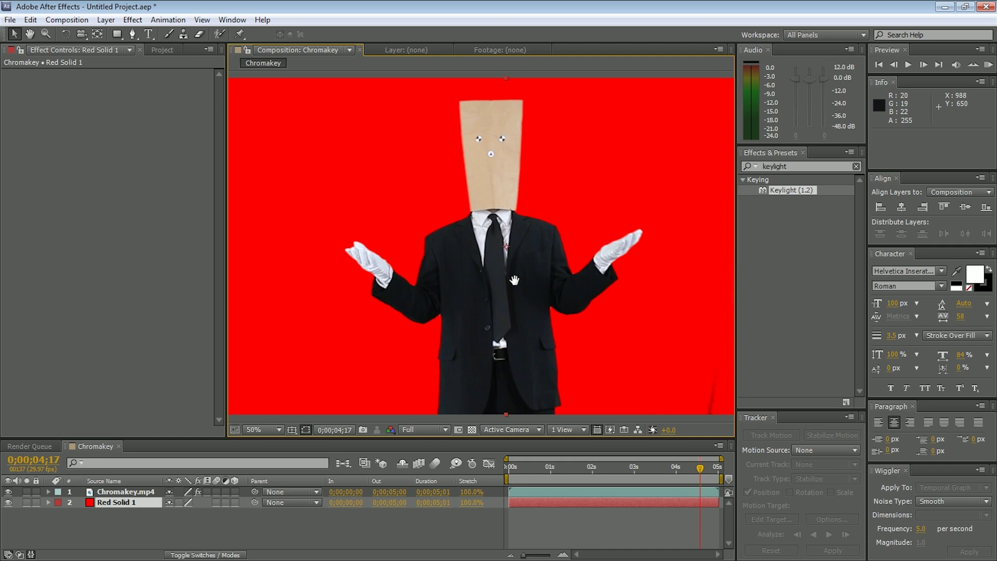
{"action": "left_click_drag", "start_coordinate": [608, 329], "coordinate": [549, 327]}
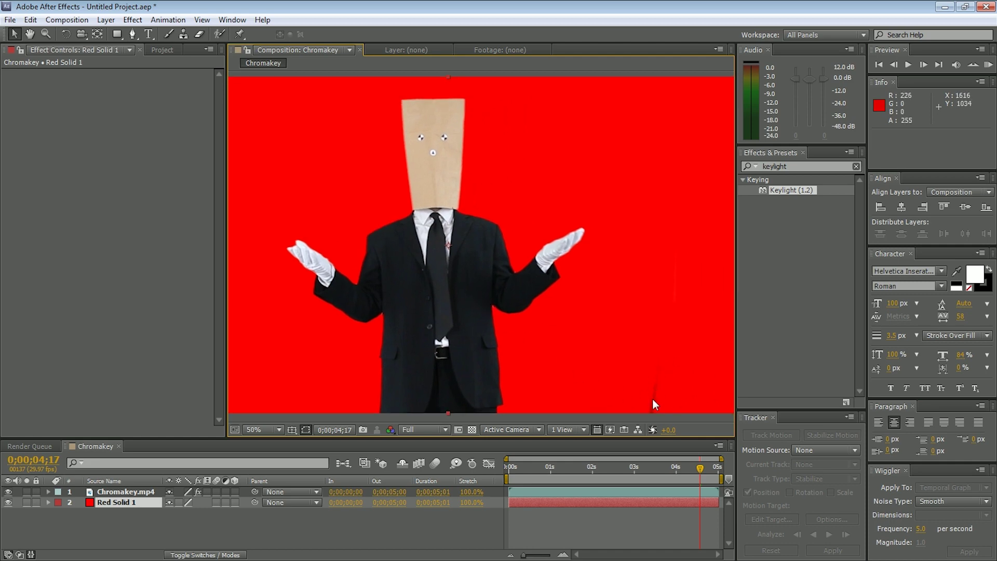
- Move the three lower-right mask points of Chromakey.mp4 inward at 0;00;04;17 to cut off the leftover screen marks
{"action": "key", "text": "comma"}
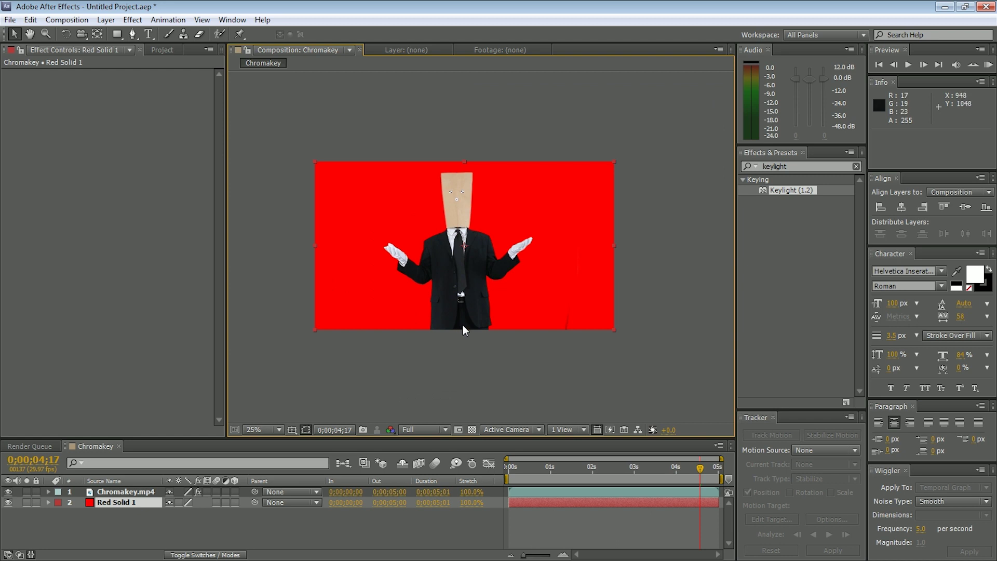
{"action": "left_click", "coordinate": [128, 492]}
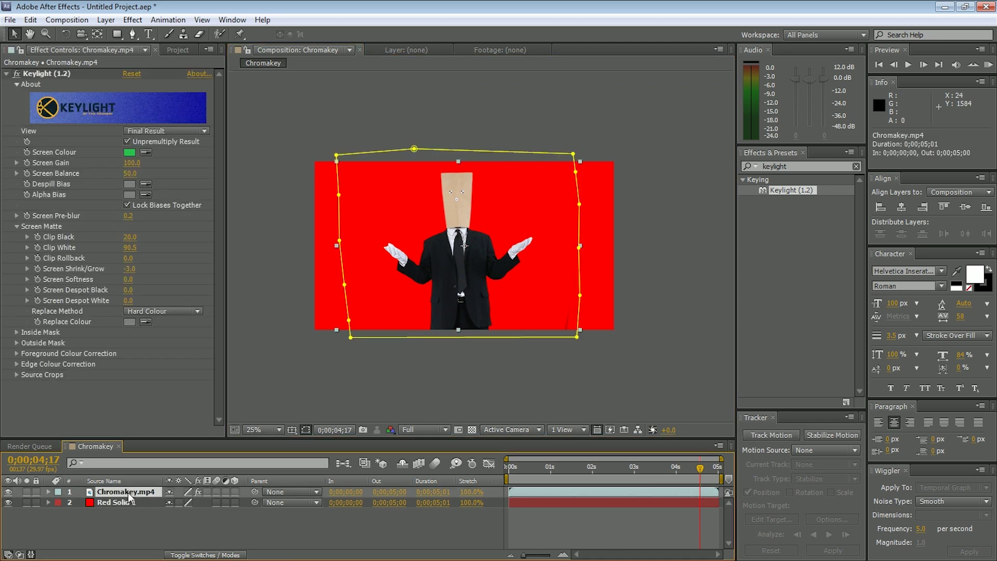
{"action": "key", "text": "ctrl+z"}
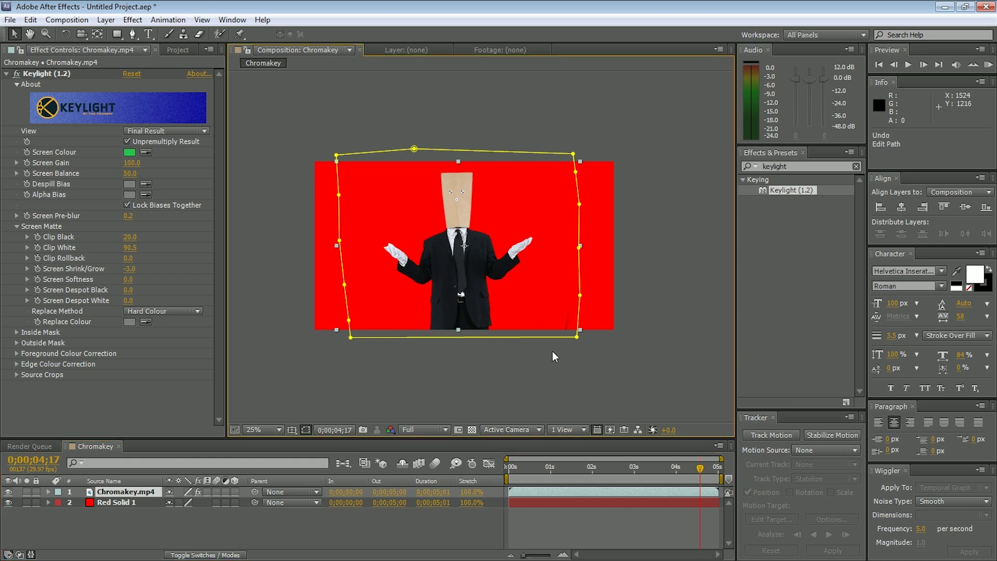
{"action": "left_click", "coordinate": [577, 337]}
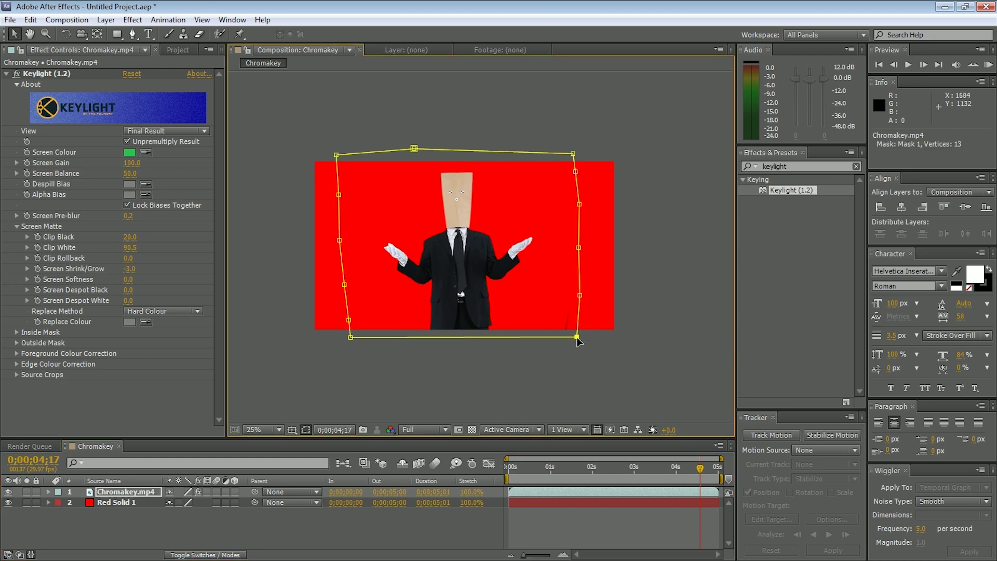
{"action": "left_click_drag", "start_coordinate": [577, 337], "coordinate": [556, 336]}
{"action": "left_click_drag", "start_coordinate": [575, 293], "coordinate": [556, 293]}
{"action": "left_click_drag", "start_coordinate": [579, 247], "coordinate": [569, 247]}
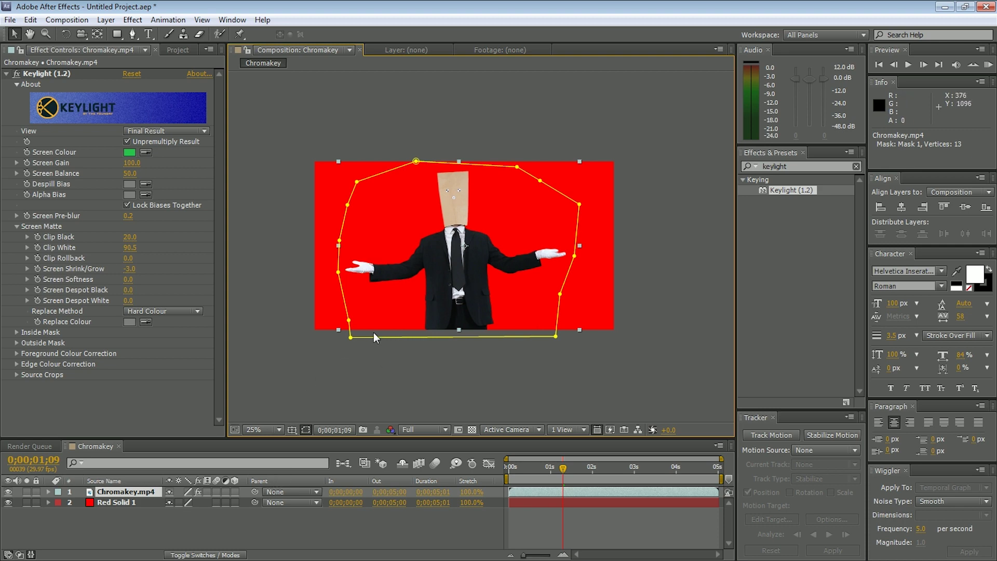
- Import the saw_background JPEG image from the _imagens_originais folder into the project as footage
{"action": "key", "text": "ctrl+0"}
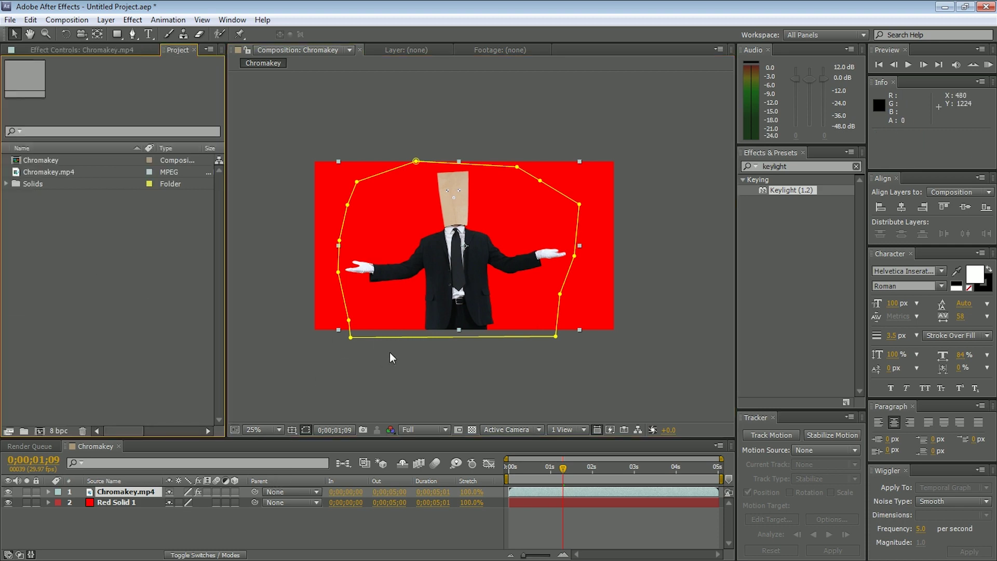
{"action": "double_click", "coordinate": [95, 261]}
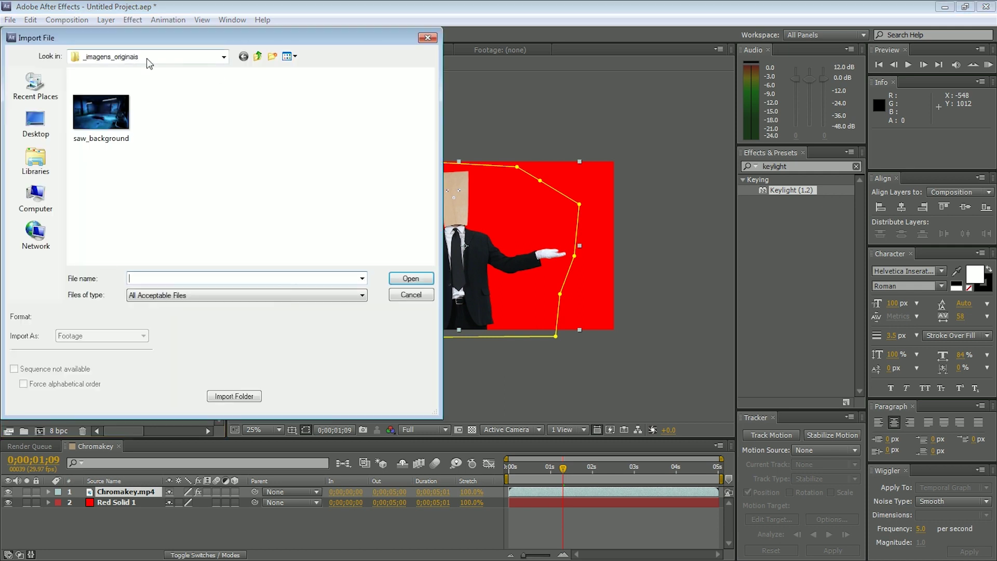
{"action": "left_click", "coordinate": [101, 109]}
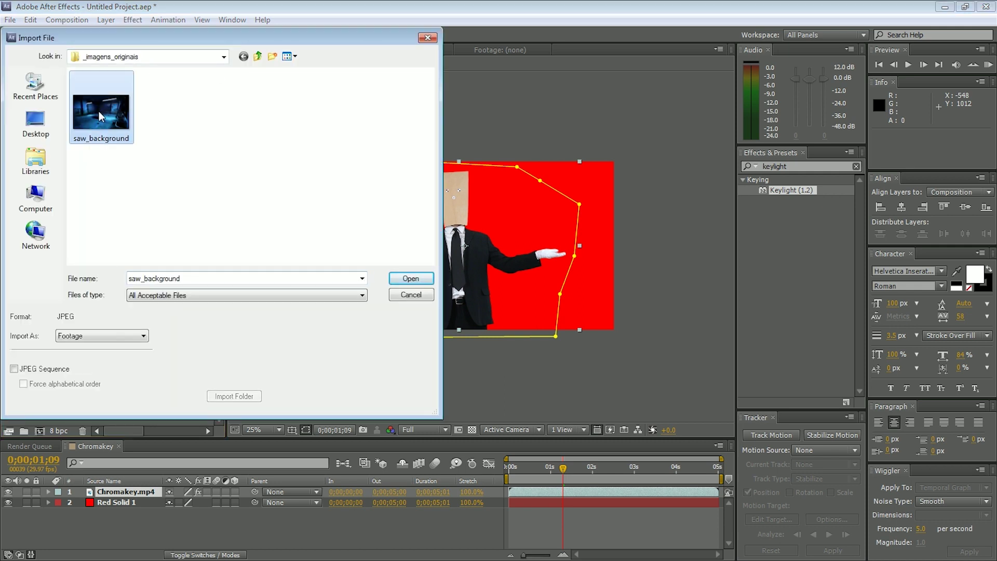
{"action": "double_click", "coordinate": [98, 112]}
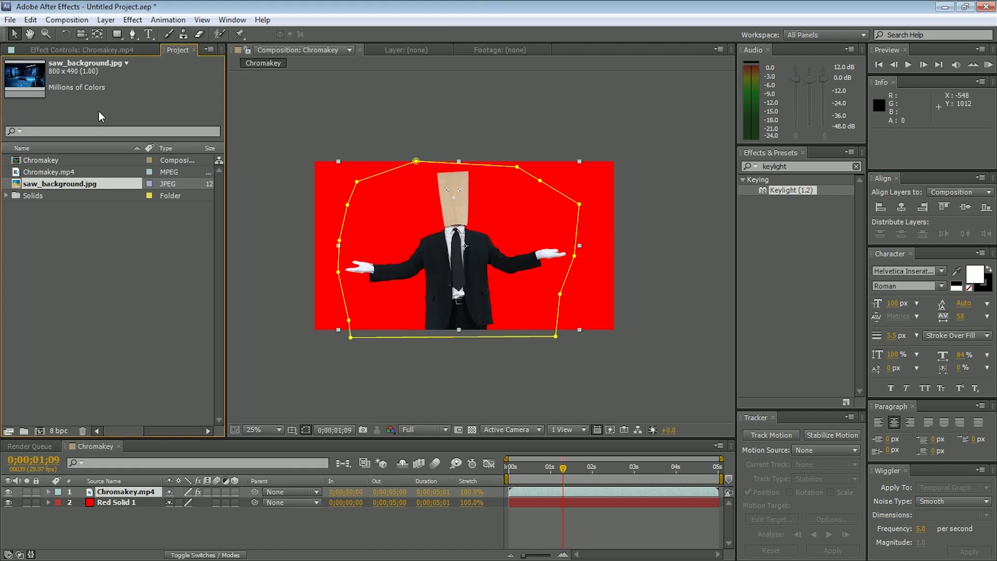
- Add saw_background.jpg to the Chromakey composition as the lowest layer and hide the Red Solid 1 layer
{"action": "left_click_drag", "start_coordinate": [51, 183], "coordinate": [119, 510]}
{"action": "left_click", "coordinate": [8, 503]}
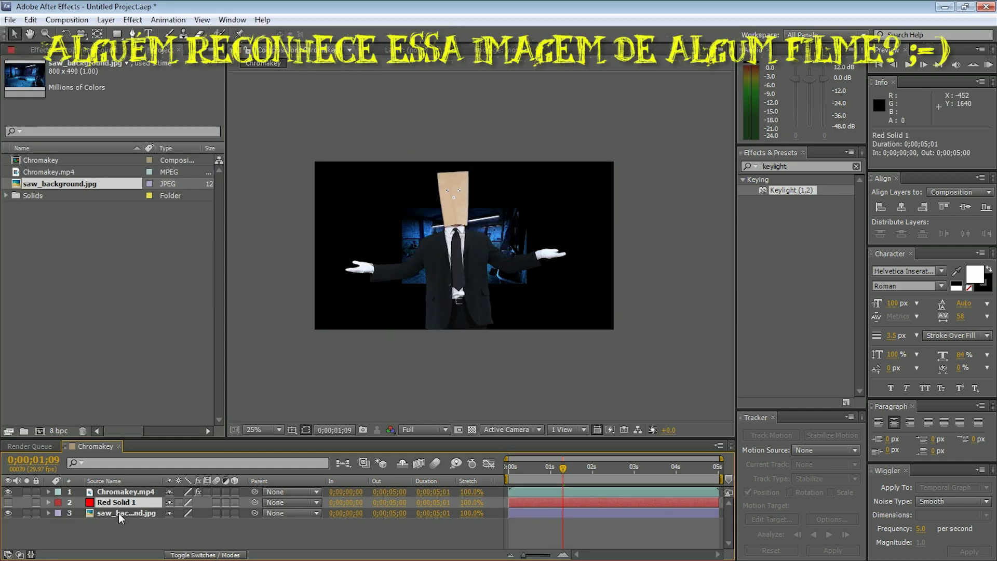
- Stretch the saw_background.jpg layer to about 344% wide and 258% high to fill the frame, and move it to position 1032, 540
{"action": "left_click_drag", "start_coordinate": [402, 208], "coordinate": [255, 210]}
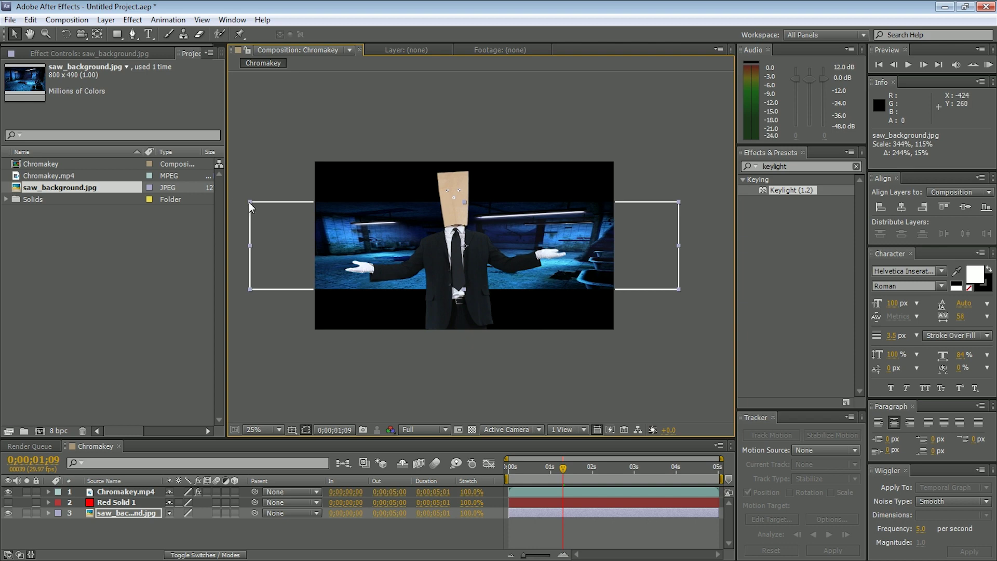
{"action": "left_click_drag", "start_coordinate": [250, 201], "coordinate": [251, 152]}
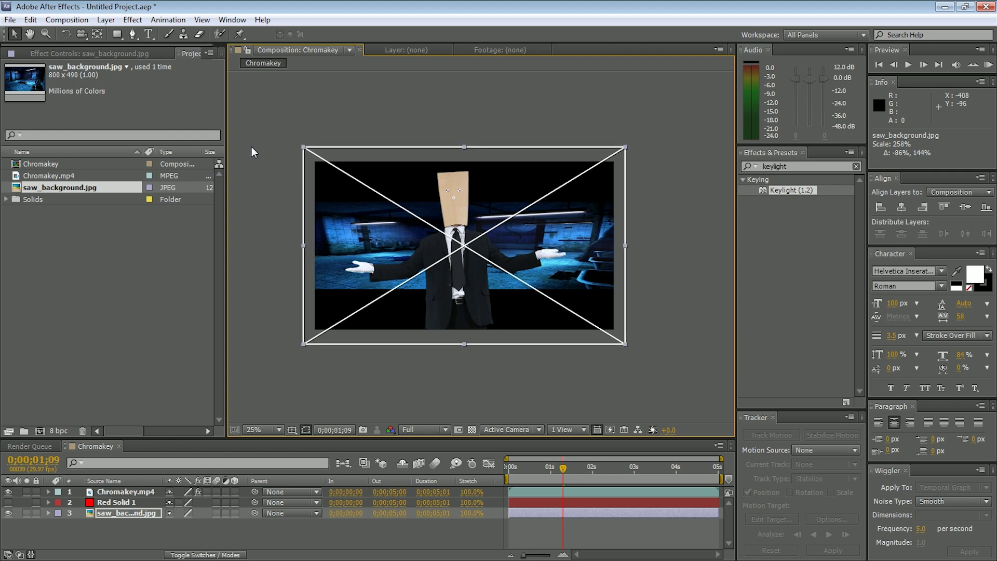
{"action": "left_click_drag", "start_coordinate": [251, 152], "coordinate": [262, 147]}
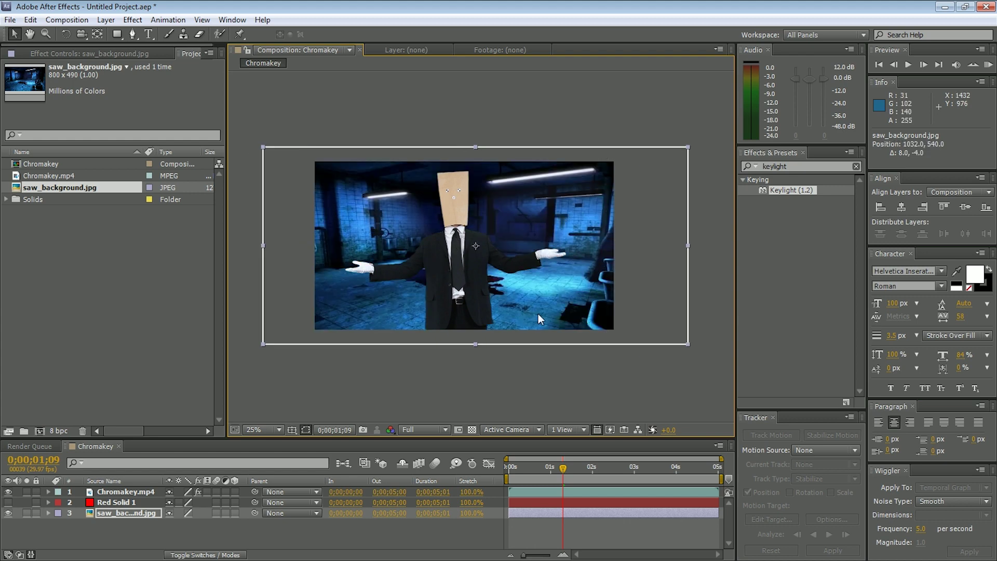
{"action": "left_click", "coordinate": [509, 362]}
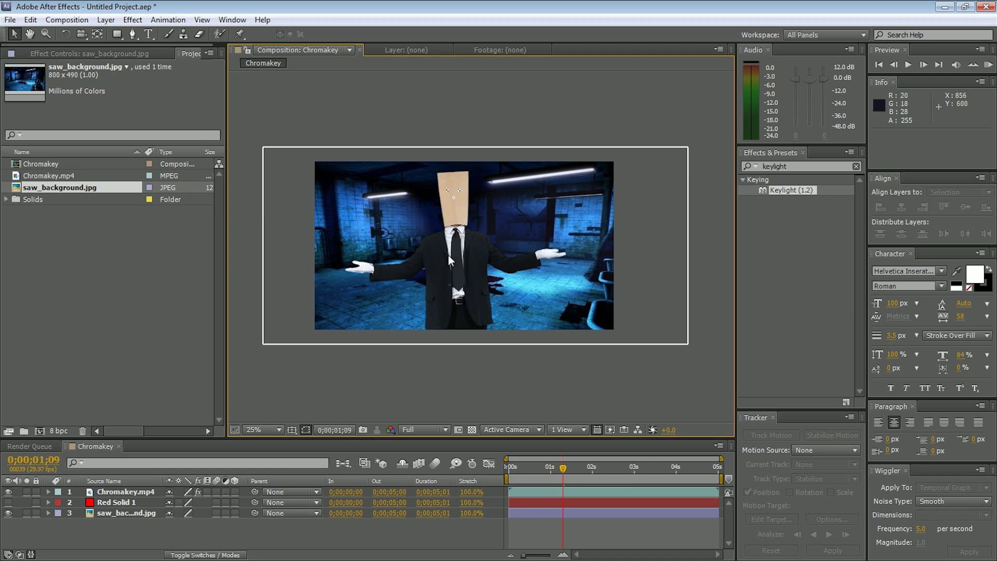
- Apply the Curves color correction effect to the Chromakey.mp4 layer
{"action": "left_click", "coordinate": [121, 493]}
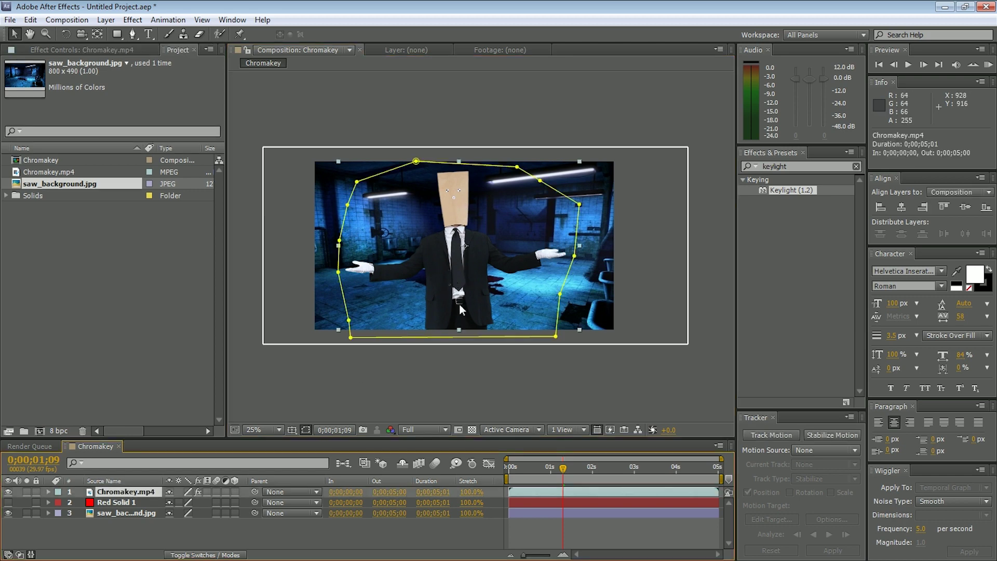
{"action": "left_click", "coordinate": [562, 364]}
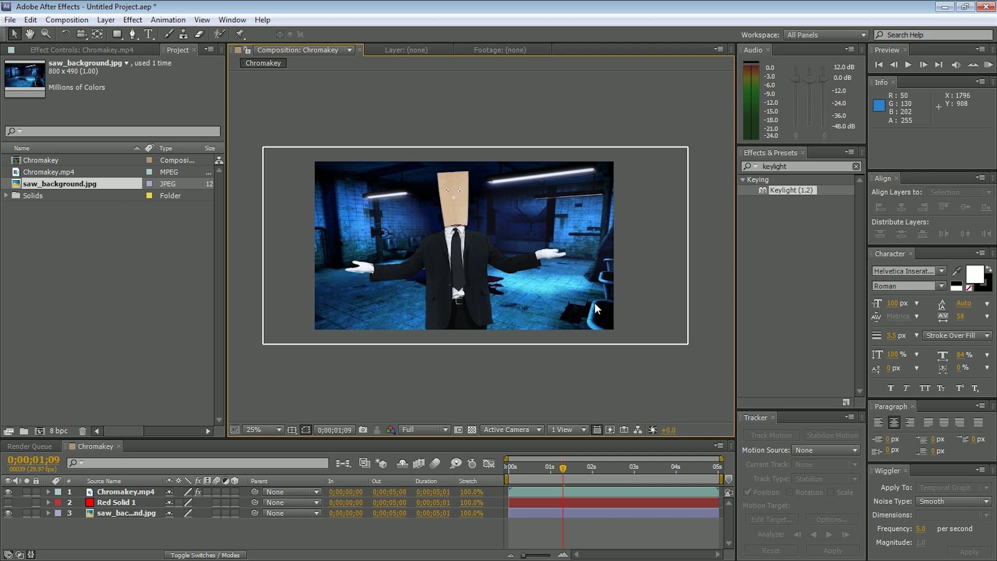
{"action": "left_click", "coordinate": [136, 491]}
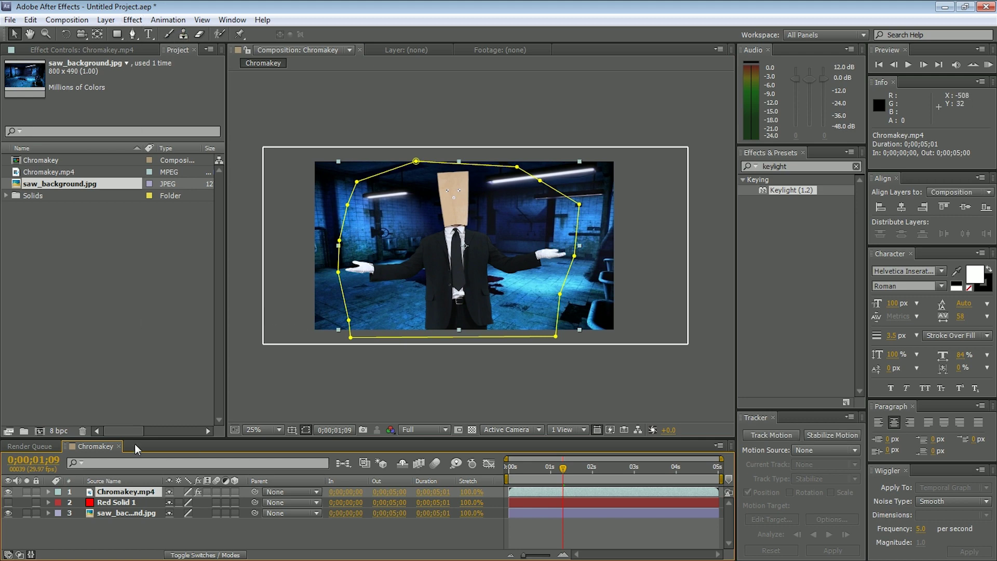
{"action": "left_click", "coordinate": [129, 20]}
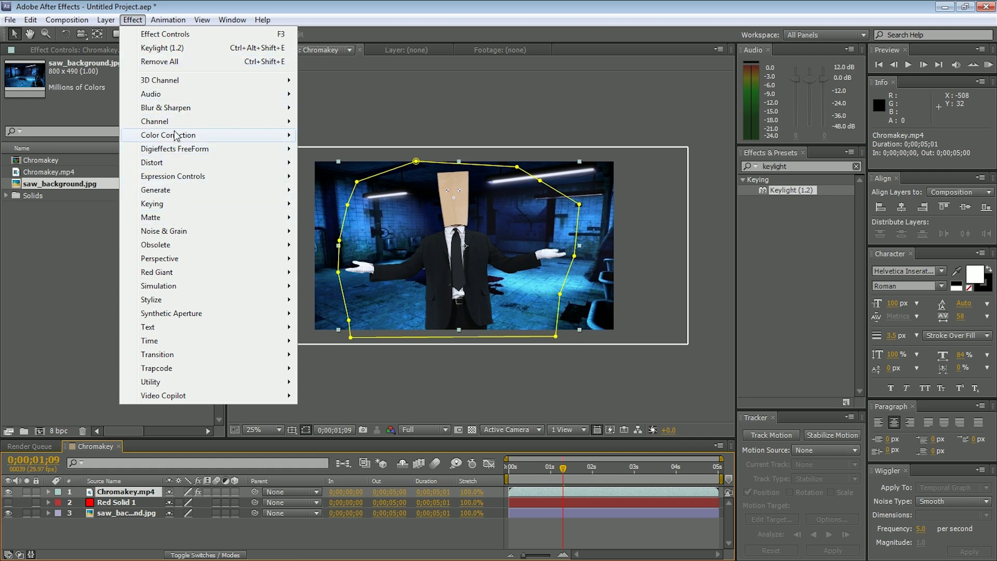
{"action": "mouse_move", "coordinate": [238, 141]}
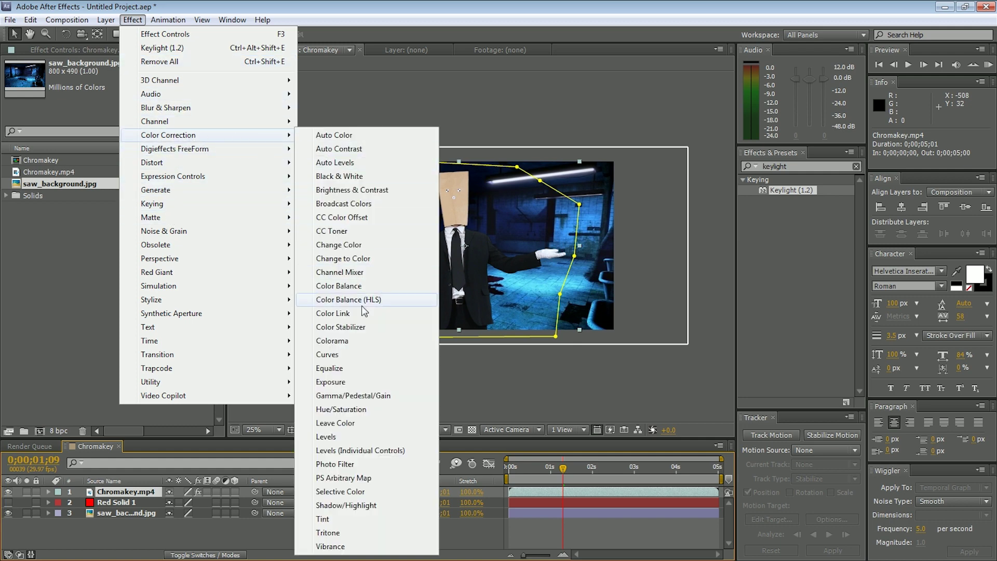
{"action": "left_click", "coordinate": [342, 355]}
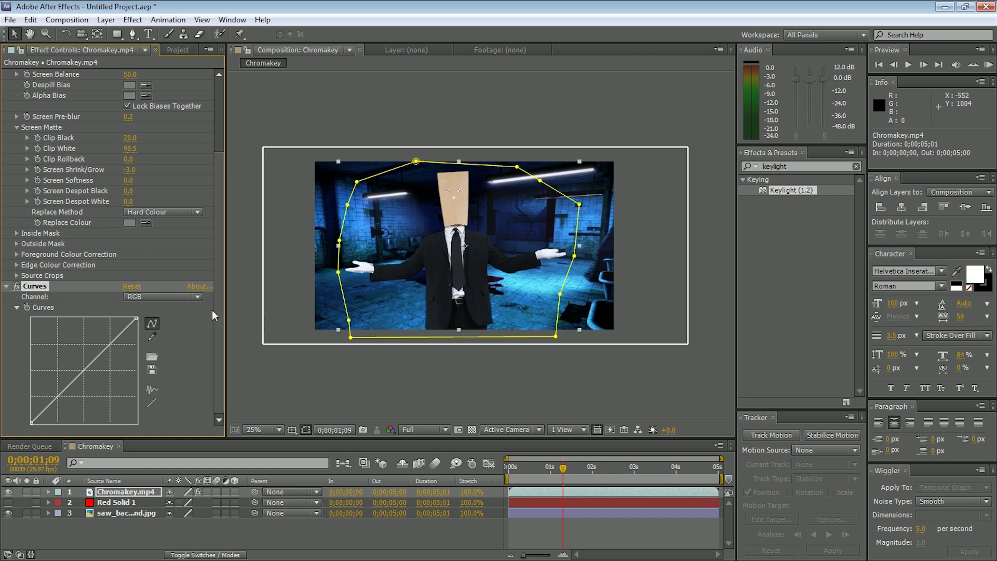
- Bend the Blue channel curve of Chromakey.mp4 upward in the shadows and midtones to tint the subject blue like the background
{"action": "left_click", "coordinate": [198, 297]}
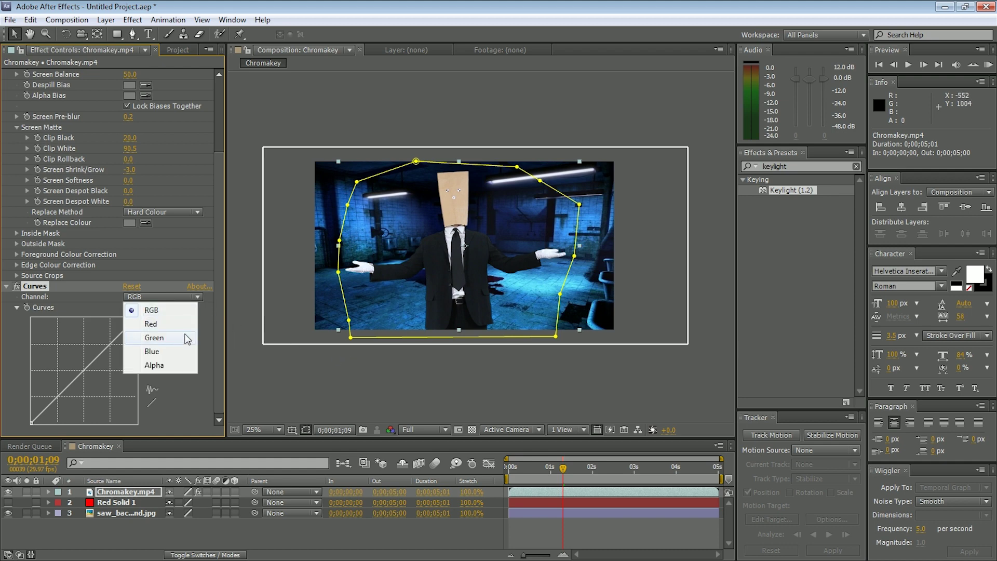
{"action": "left_click", "coordinate": [165, 356]}
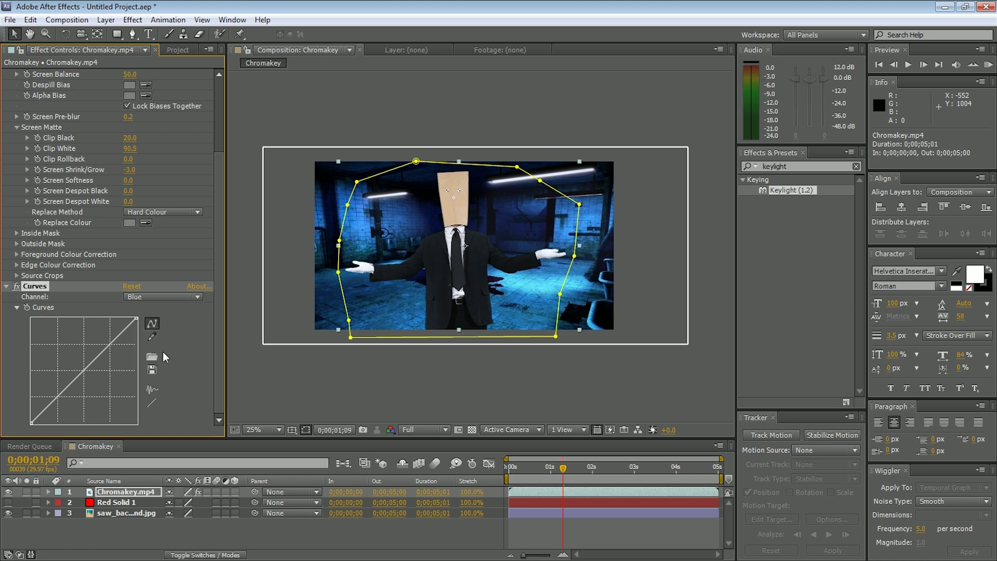
{"action": "left_click_drag", "start_coordinate": [83, 369], "coordinate": [61, 367]}
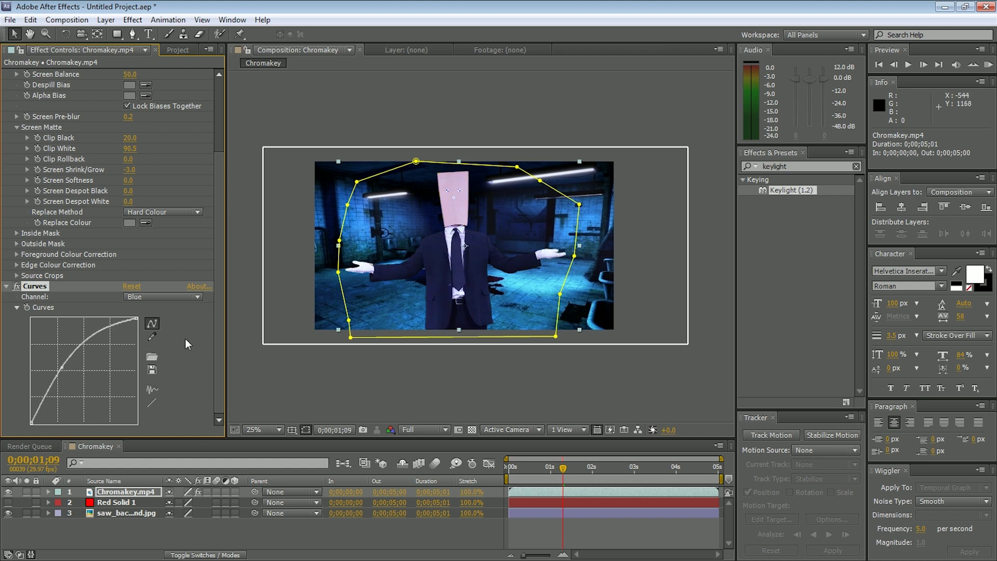
{"action": "left_click", "coordinate": [475, 377]}
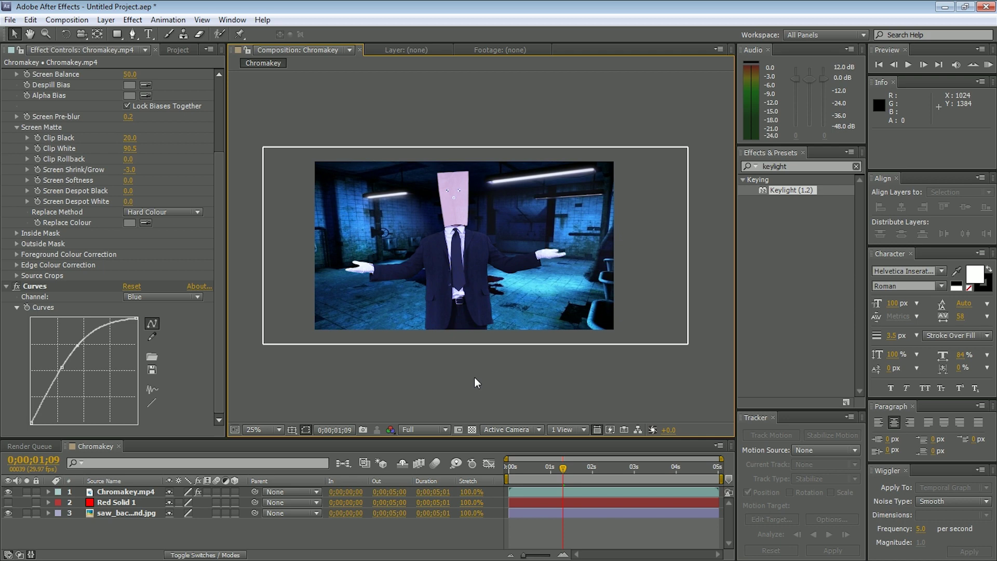
{"action": "scroll", "coordinate": [474, 377], "scroll_direction": "up", "scroll_amount": 2}
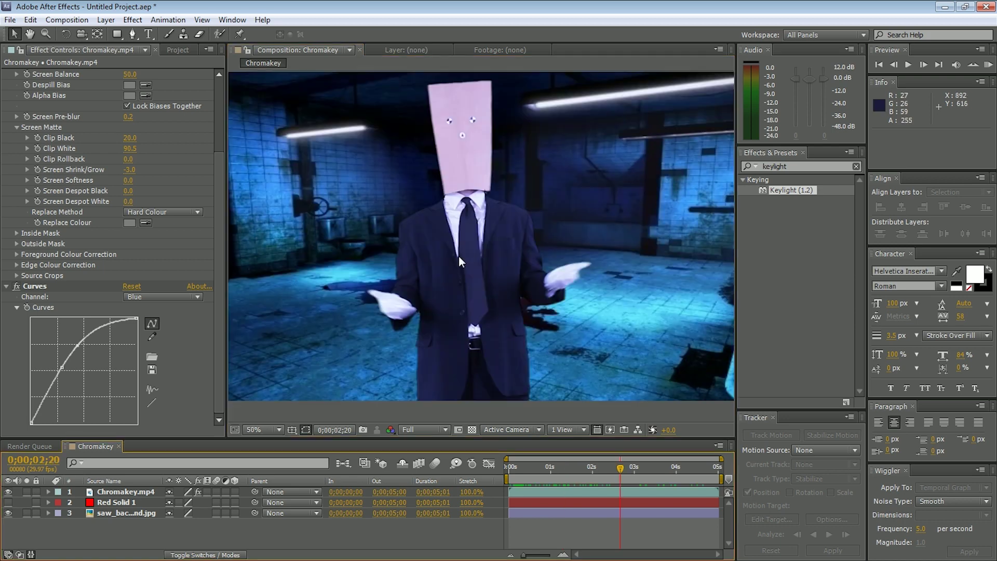